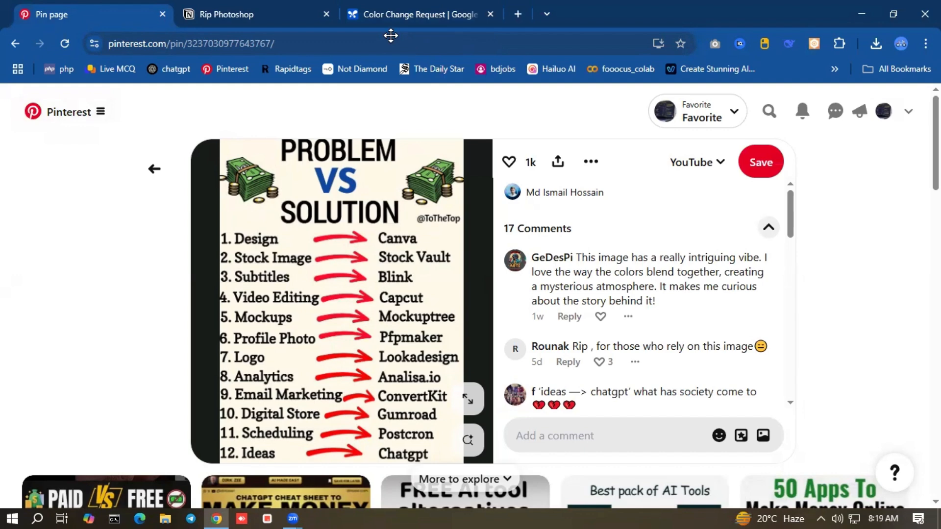
Review the Color Change Request chat in Google AI Studio, enlarging the black-and-orange poster and the white-arrow version.
left_click(402, 14)
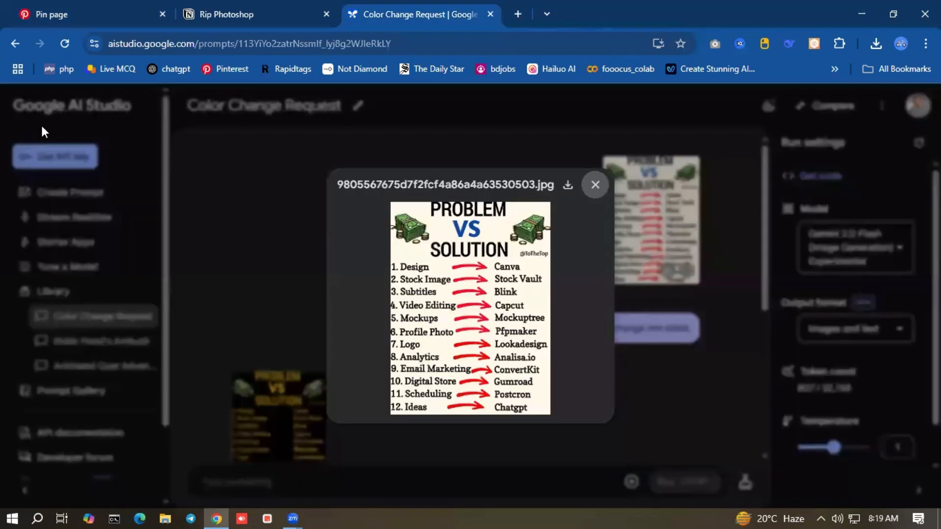
left_click(595, 186)
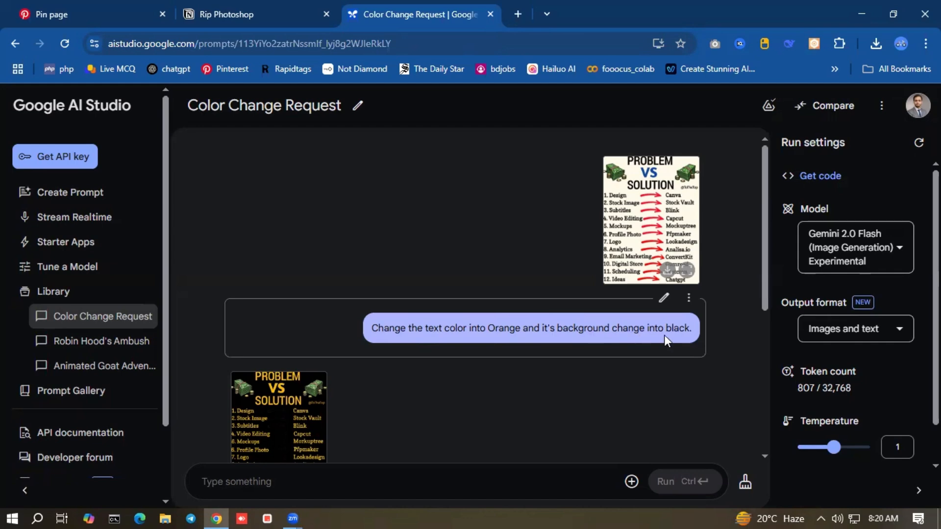
scroll(440, 311, "down", 4)
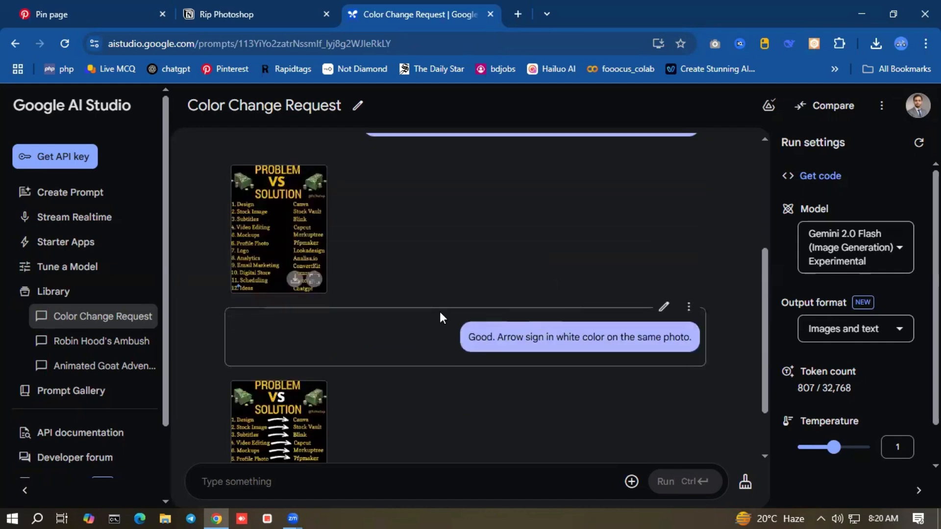
left_click(331, 284)
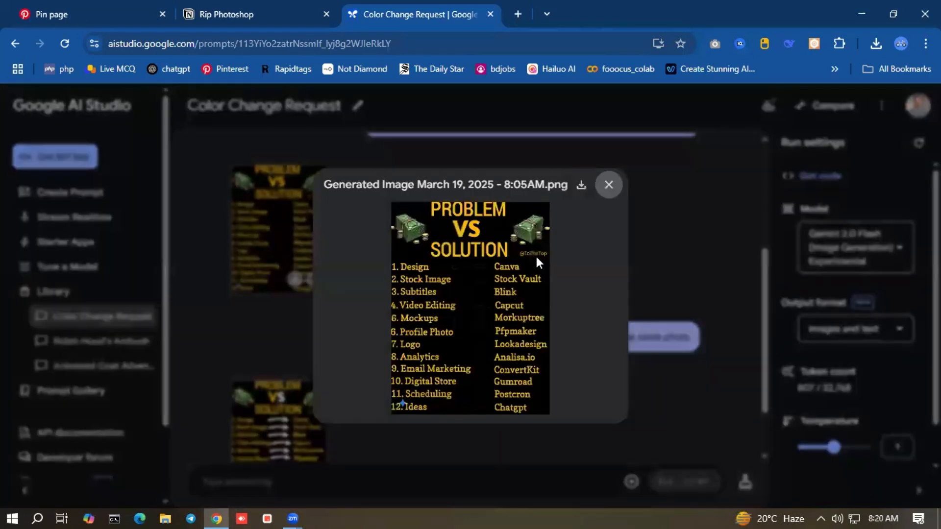
left_click(609, 184)
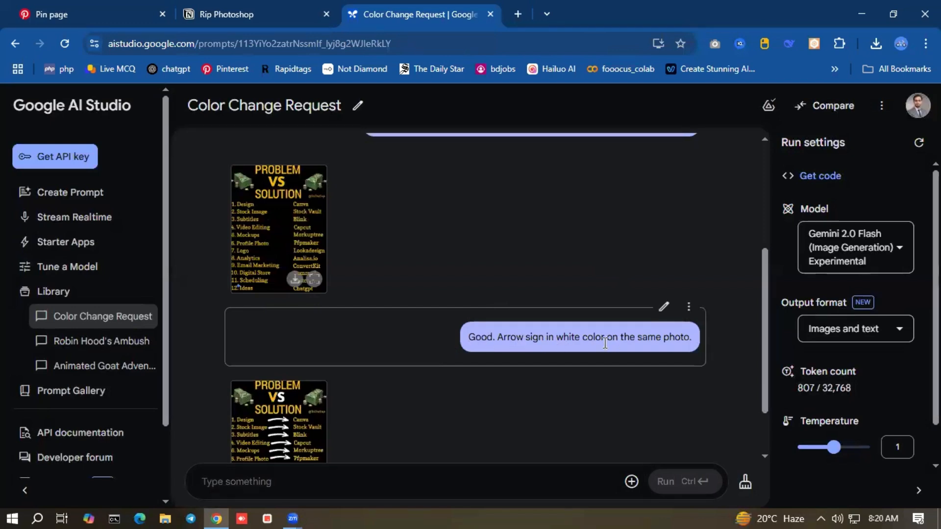
scroll(405, 367, "down", 2)
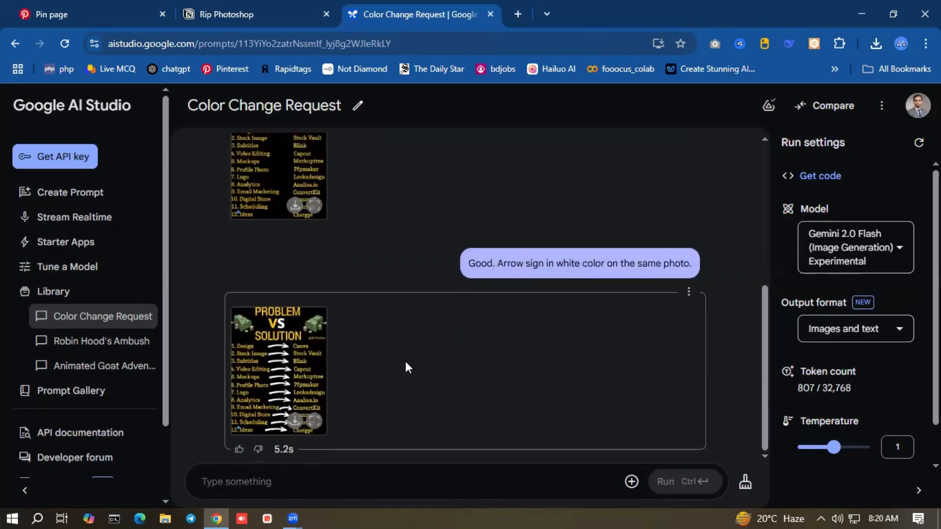
left_click(314, 421)
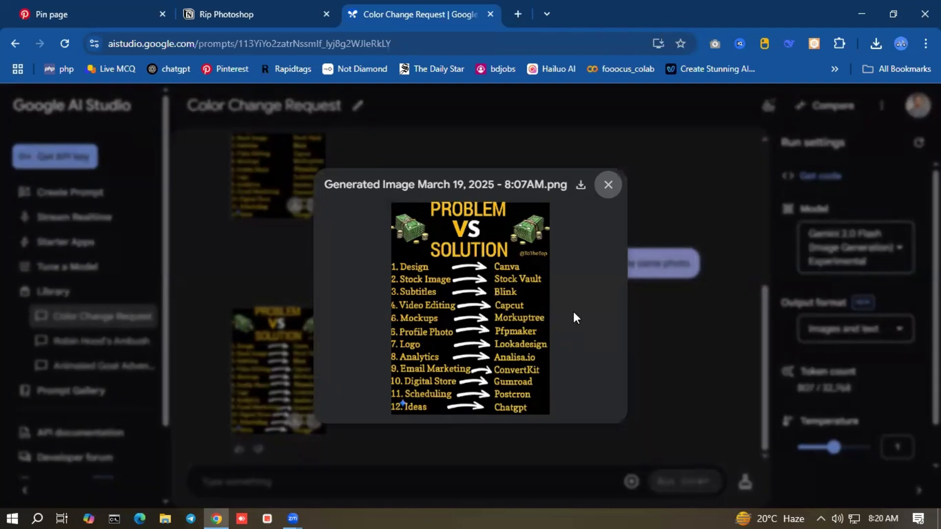
left_click(608, 186)
Open the Favorite Web Tech channel's videos page on YouTube and look over its latest uploads.
left_click(518, 14)
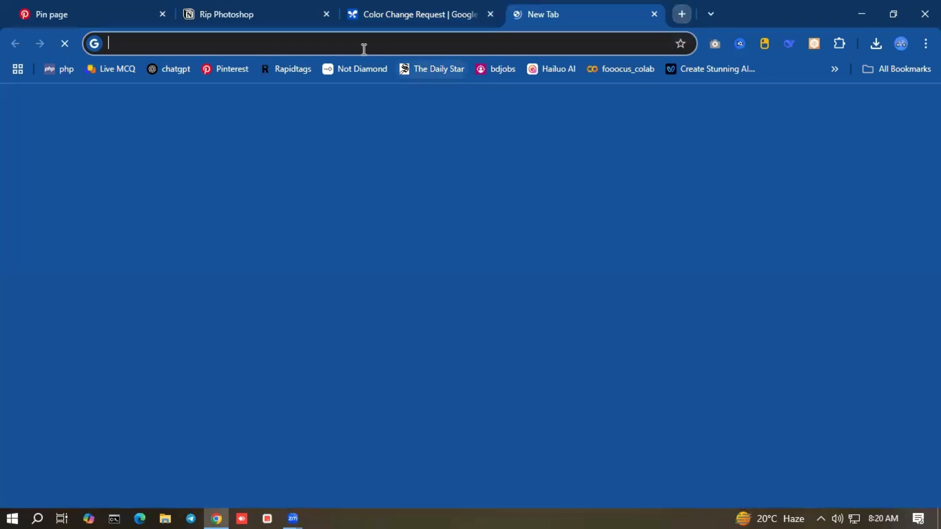
type("you")
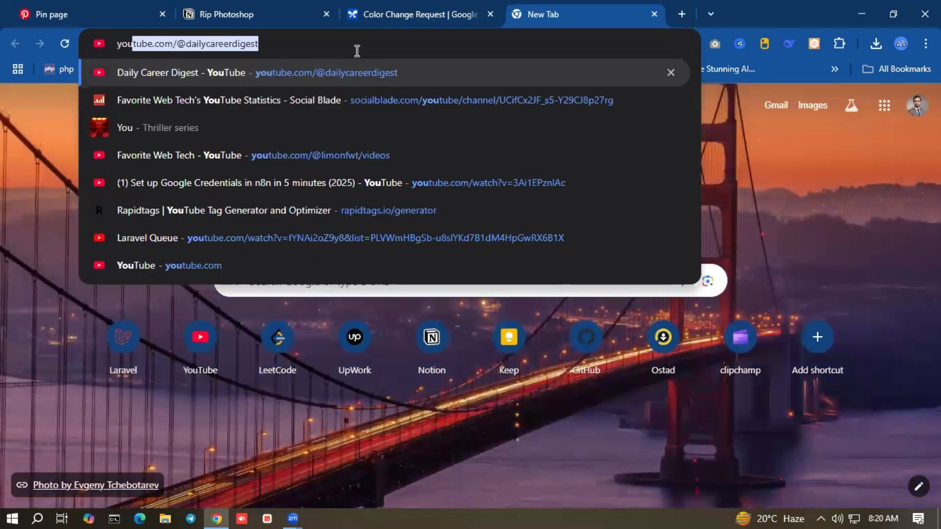
left_click(295, 156)
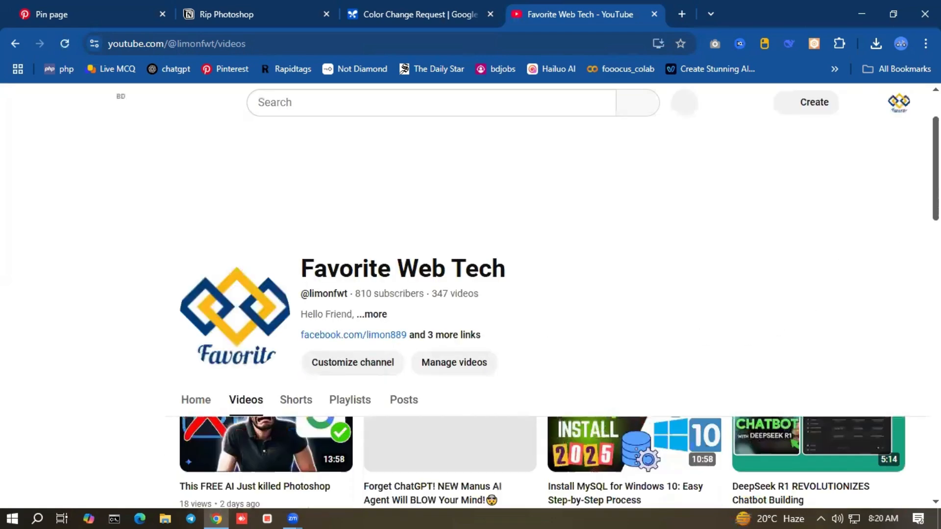
scroll(240, 312, "down", 4)
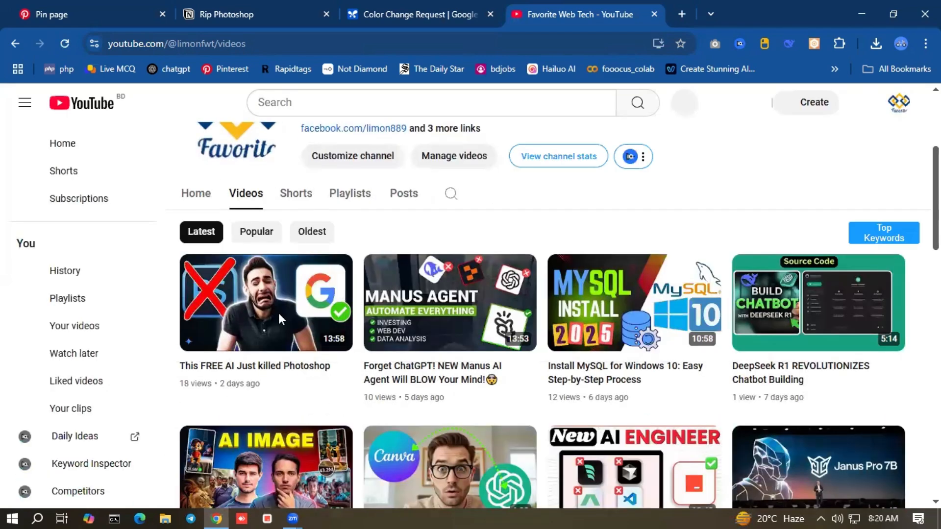
scroll(759, 183, "up", 2)
scroll(729, 238, "down", 1)
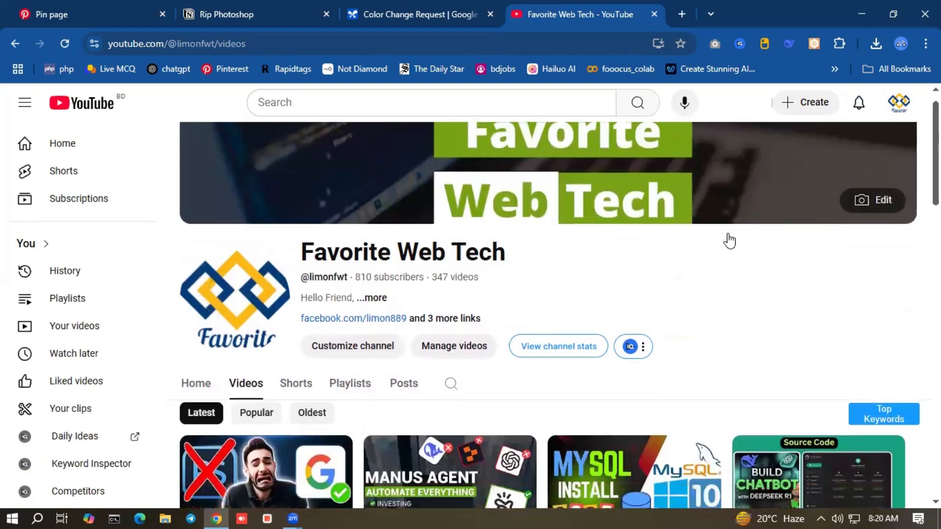
scroll(714, 195, "up", 1)
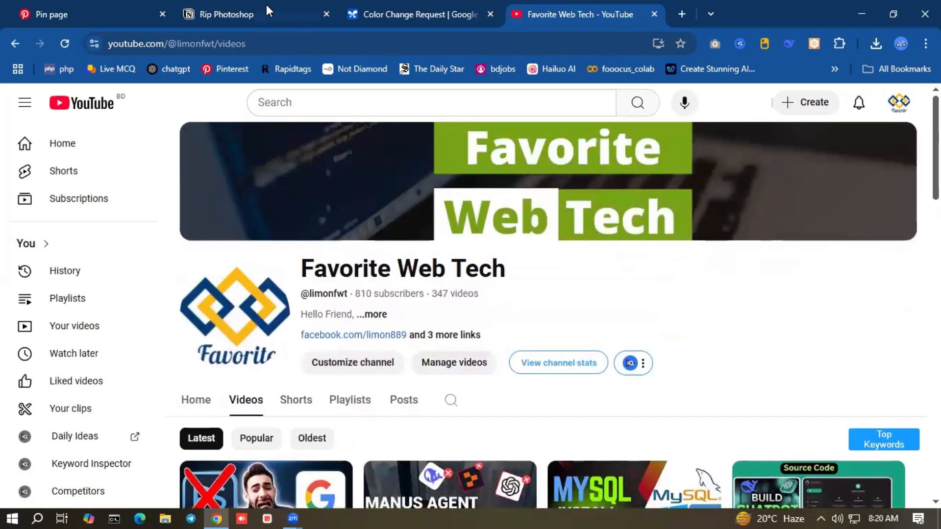
Switch to the Rip Photoshop note in Notion and read through the numbered prompts around "Pin change".
left_click(406, 10)
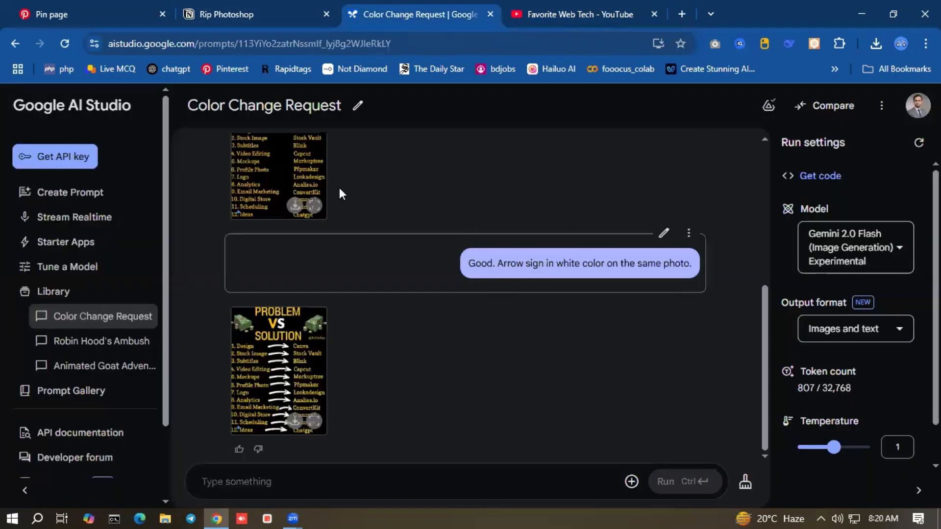
left_click(251, 1)
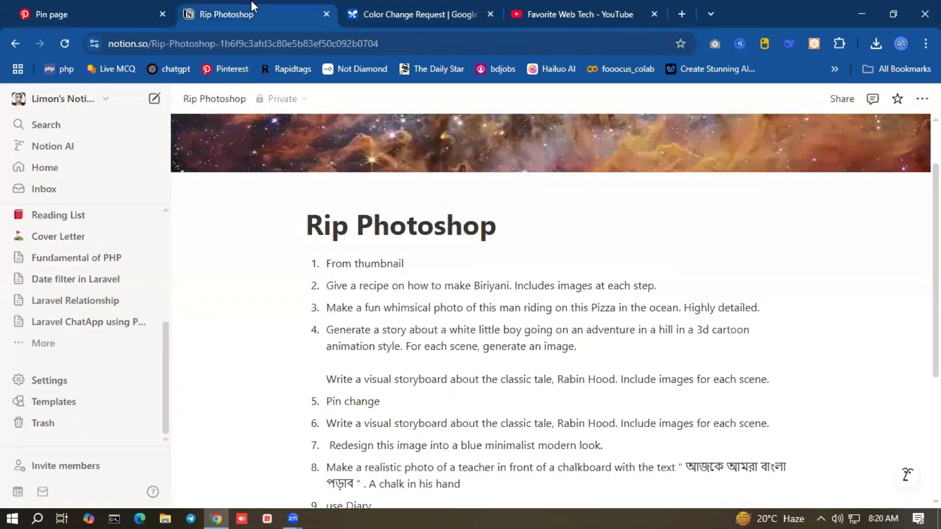
scroll(393, 397, "down", 3)
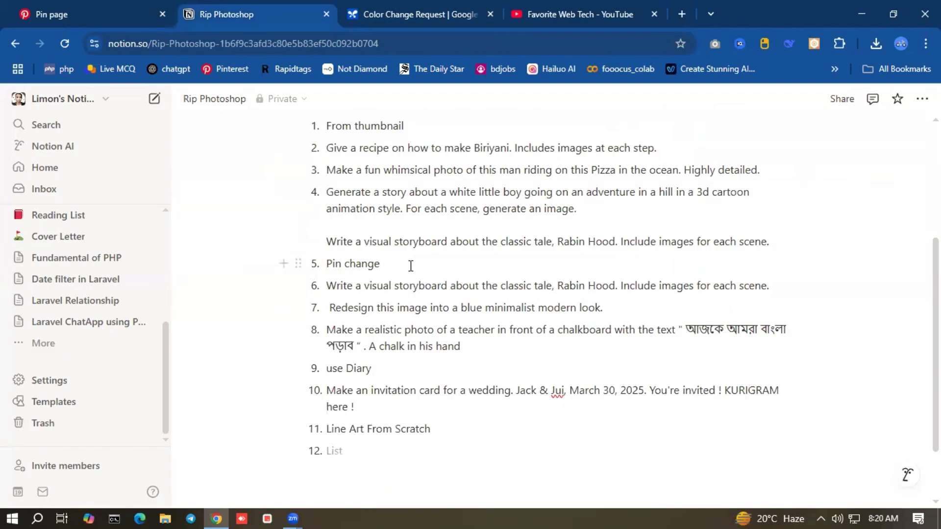
left_click_drag(409, 265, 309, 252)
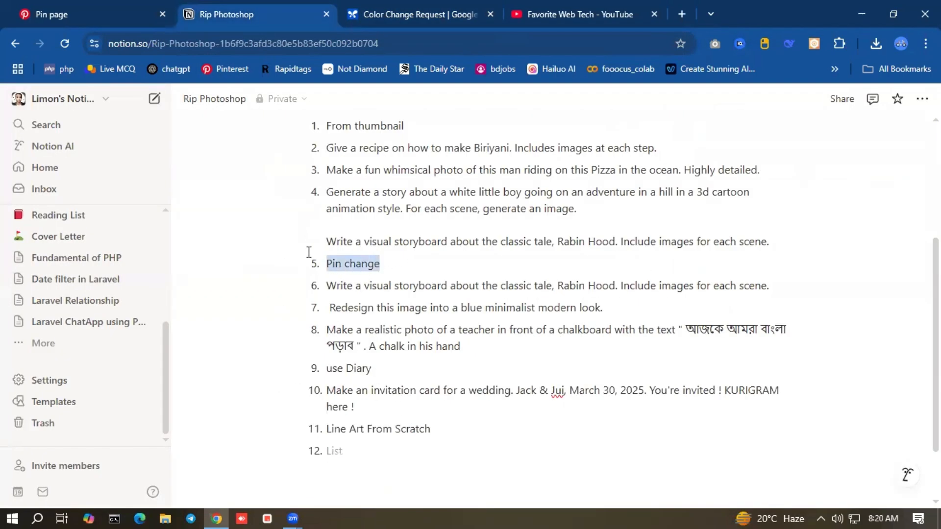
left_click(358, 267)
left_click_drag(386, 266, 333, 261)
left_click(471, 275)
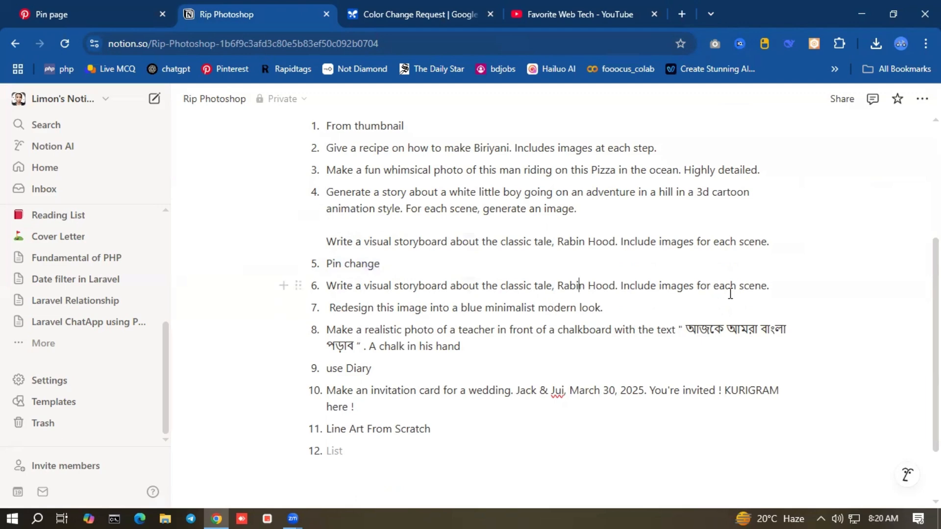
scroll(763, 288, "down", 1)
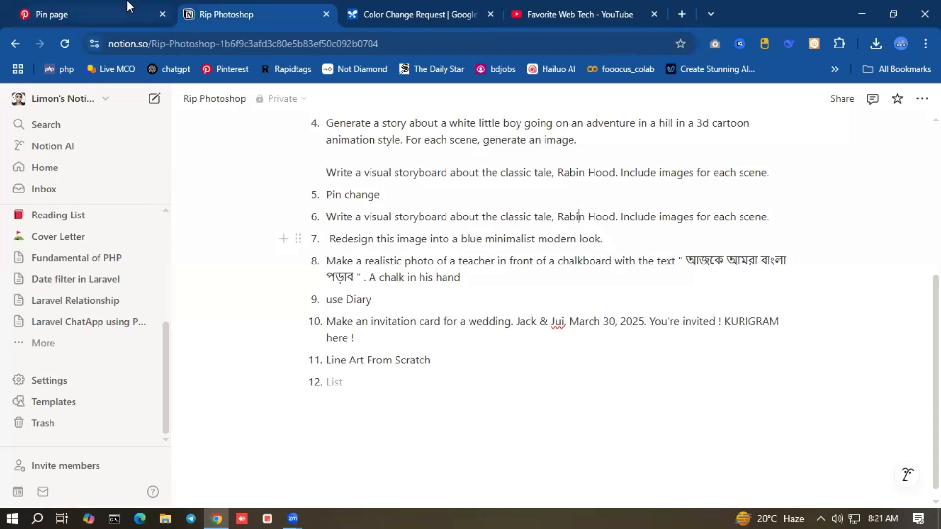
Switch to Google AI Studio and attach the living room photo images.jfif from Downloads to the Color Change Request chat.
left_click(420, 13)
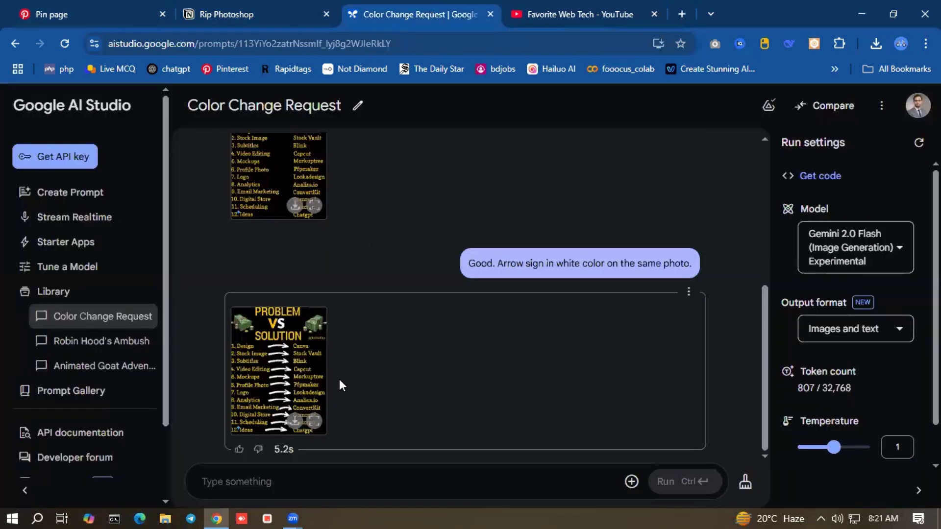
left_click(631, 481)
left_click(433, 314)
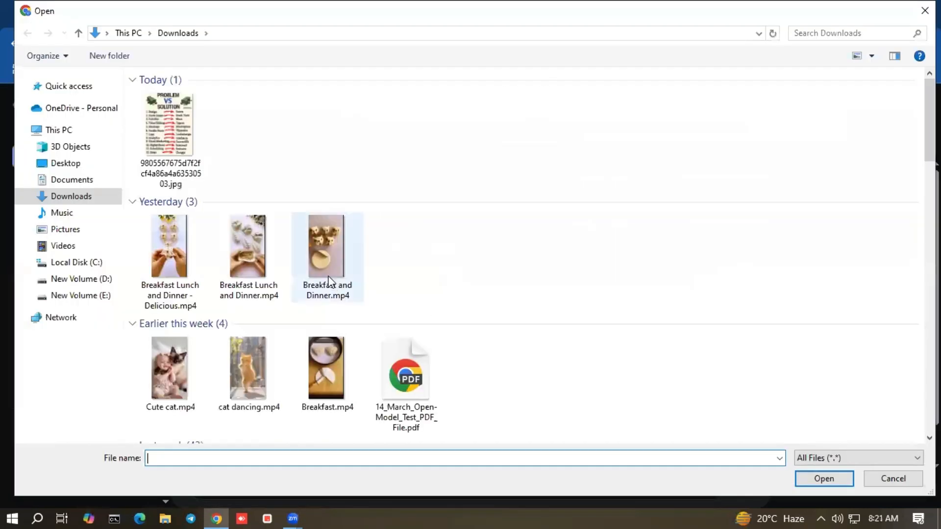
scroll(346, 294, "down", 7)
scroll(353, 304, "up", 5)
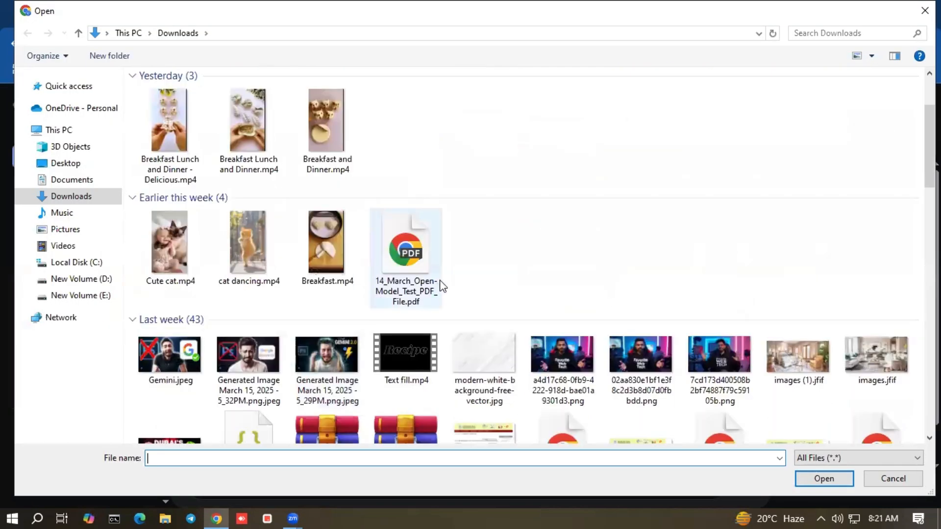
left_click(855, 370)
left_click(815, 480)
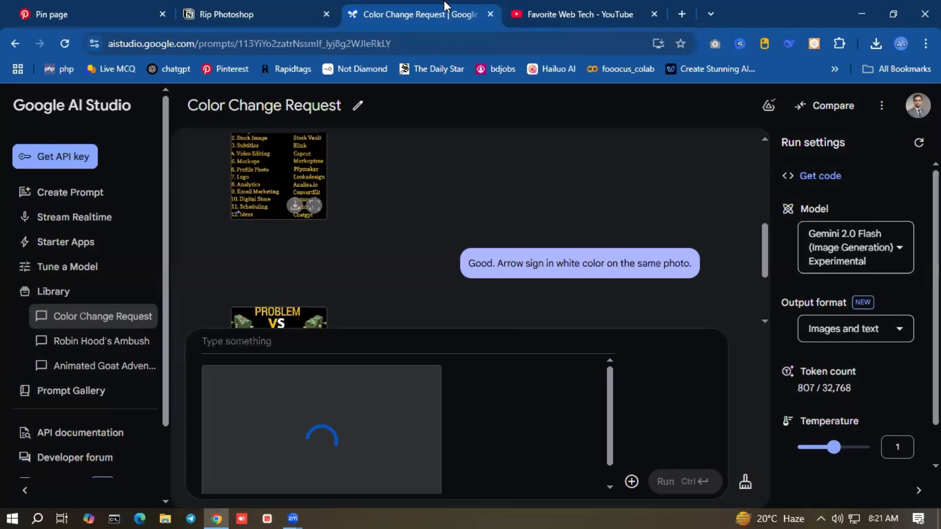
Copy "Redesign this image into a blue minimalist modern look." from the Notion note into the AI Studio prompt and run it.
left_click(242, 1)
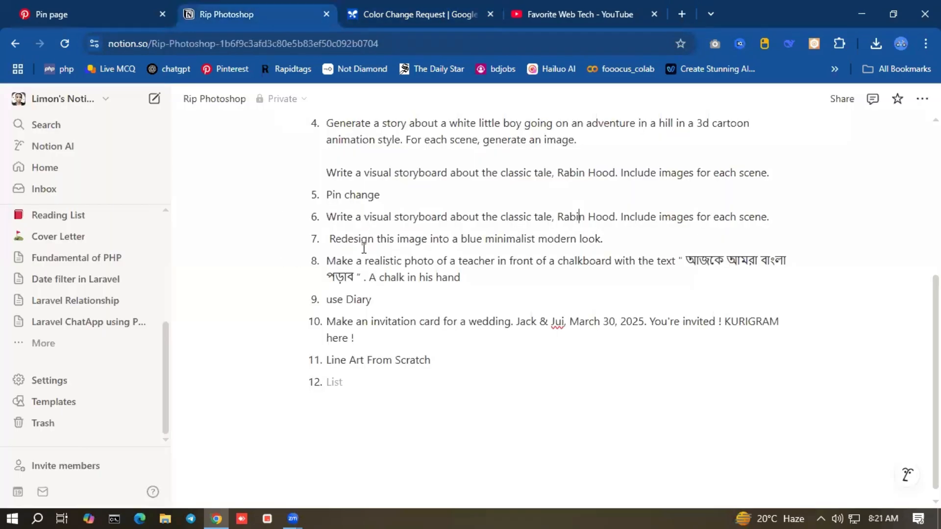
left_click_drag(328, 240, 606, 241)
key("ctrl+c")
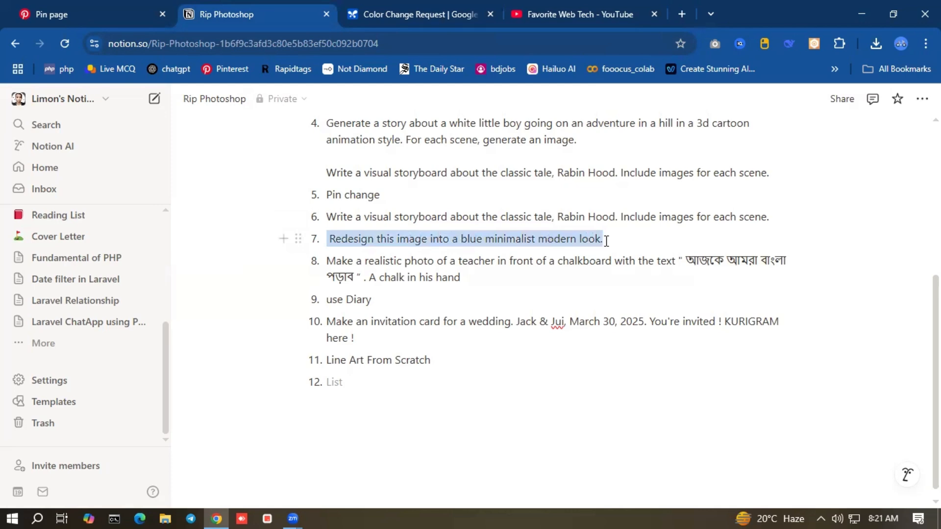
left_click(416, 8)
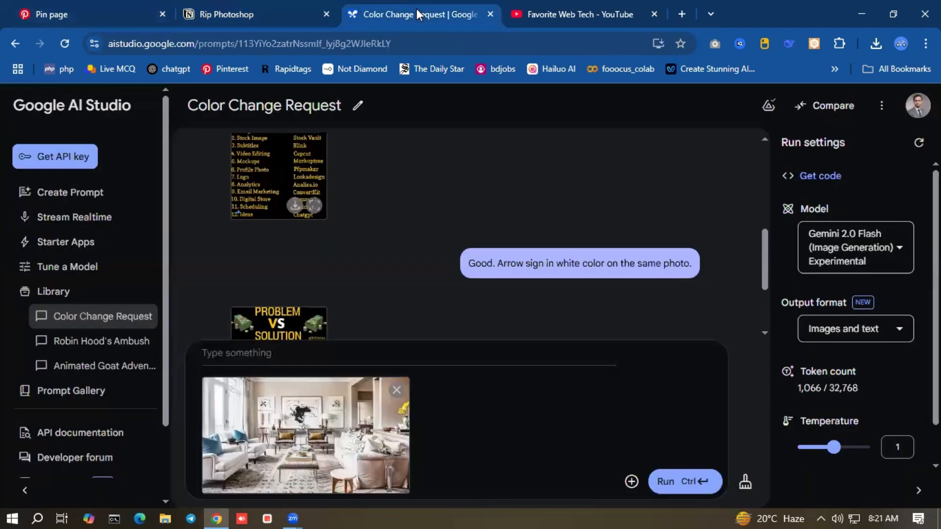
left_click(319, 354)
key("ctrl+v")
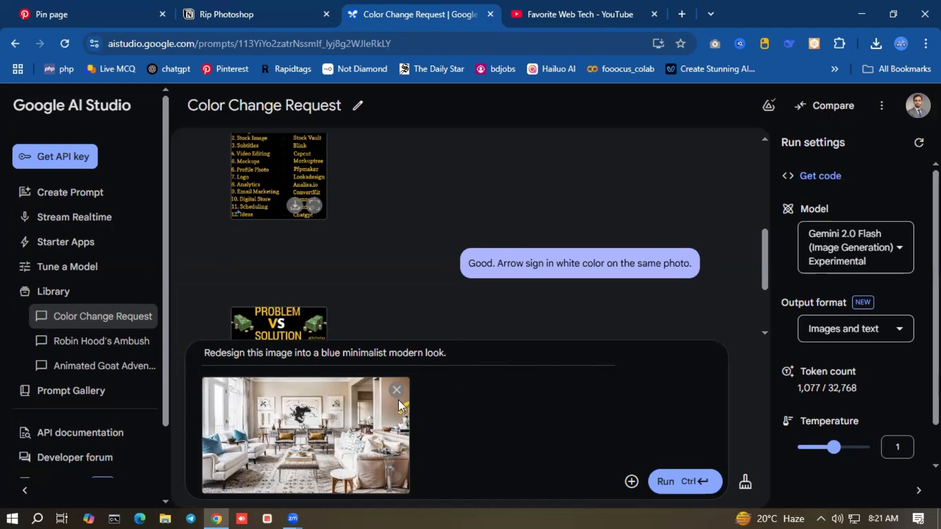
left_click(675, 490)
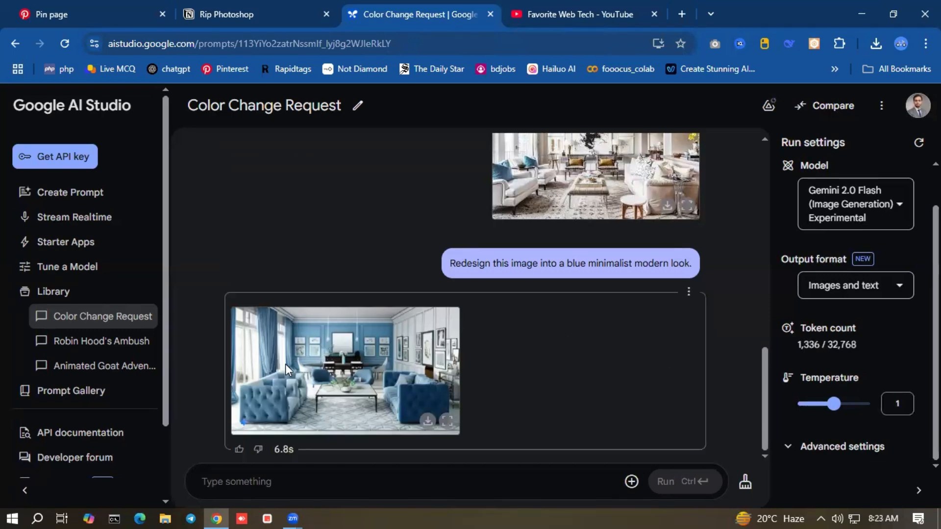
Compare the generated blue living room image with the original photo in the chat.
scroll(587, 370, "up", 1)
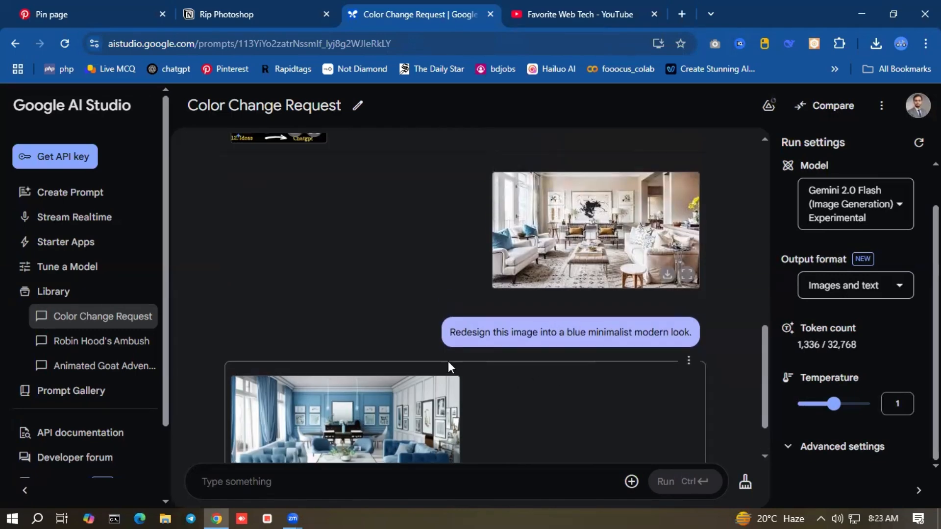
scroll(343, 364, "down", 1)
scroll(578, 355, "up", 1)
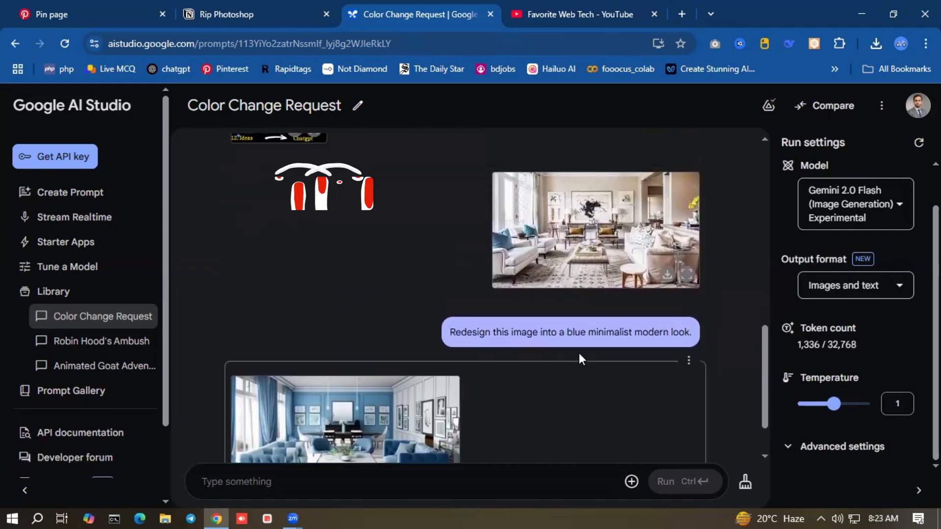
scroll(412, 324, "down", 1)
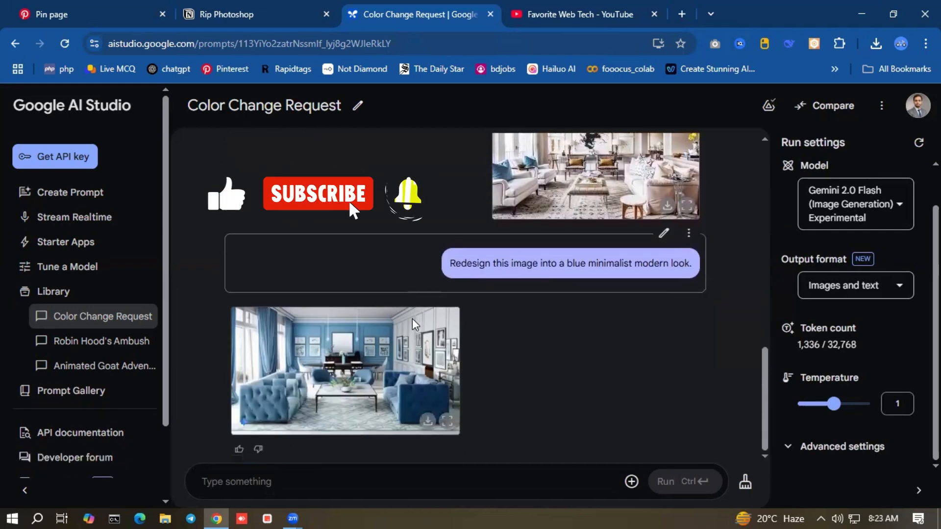
scroll(418, 319, "up", 1)
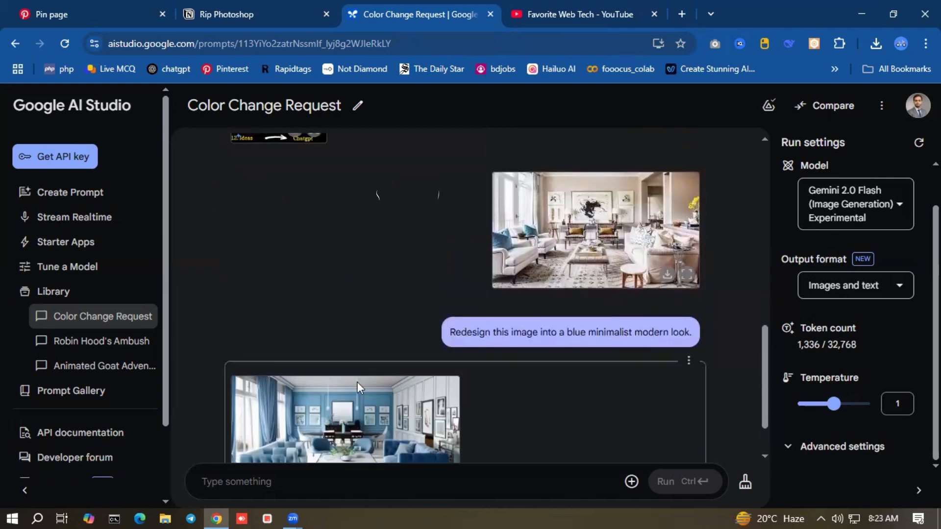
scroll(372, 387, "down", 1)
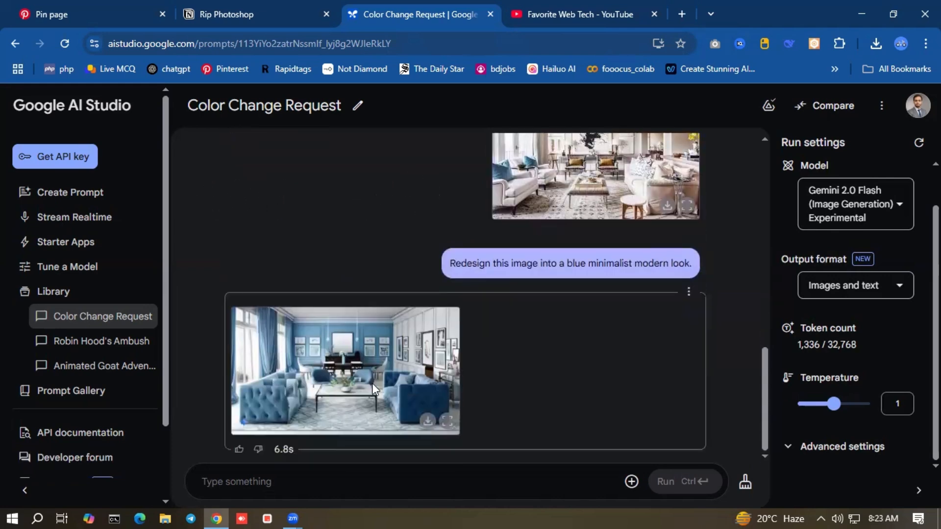
Switch to the Rip Photoshop note in Notion and copy item 8, the realistic photo prompt of a teacher in front of a chalkboard.
left_click(246, 2)
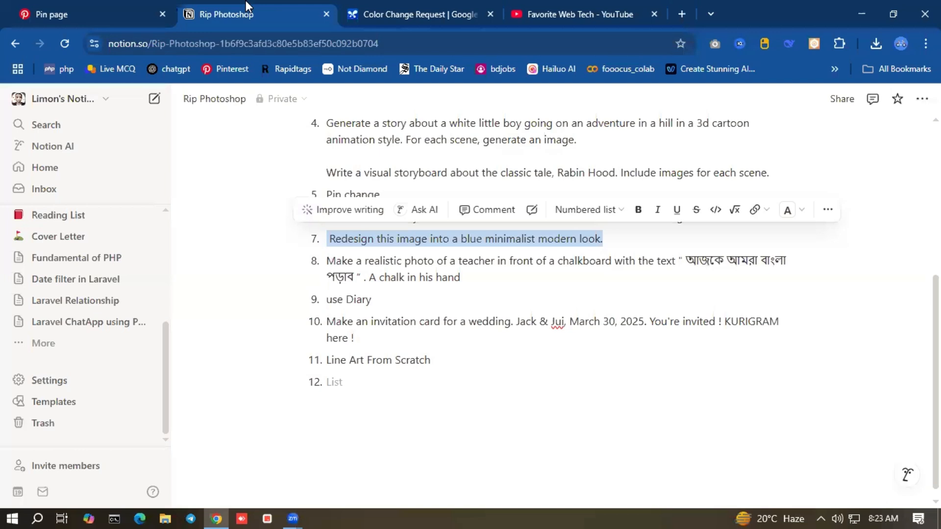
left_click(478, 298)
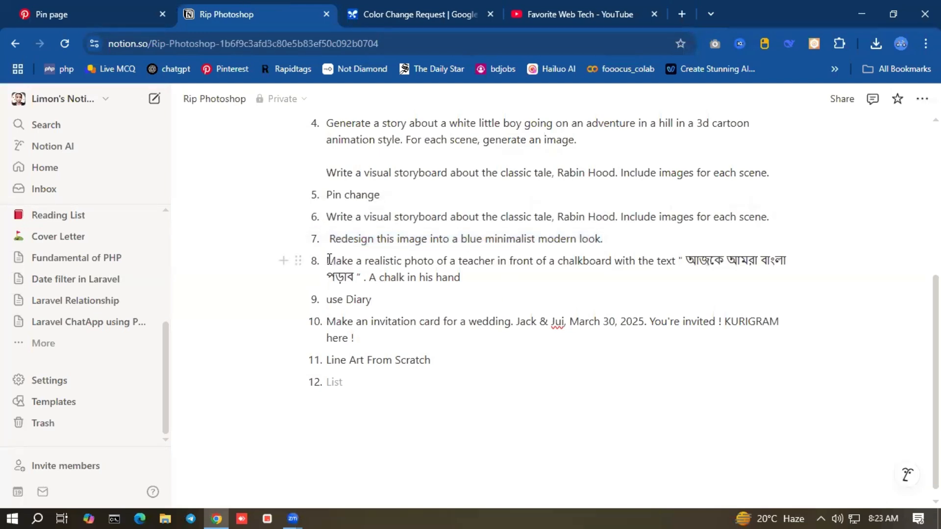
left_click_drag(329, 260, 383, 265)
left_click(451, 275)
left_click(463, 277)
left_click_drag(463, 277, 335, 265)
key("ctrl+c")
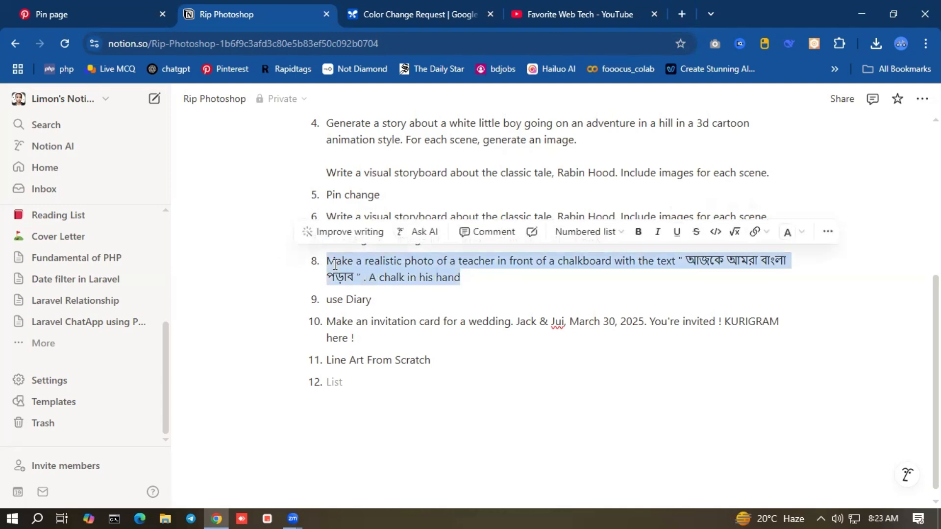
left_click(463, 278)
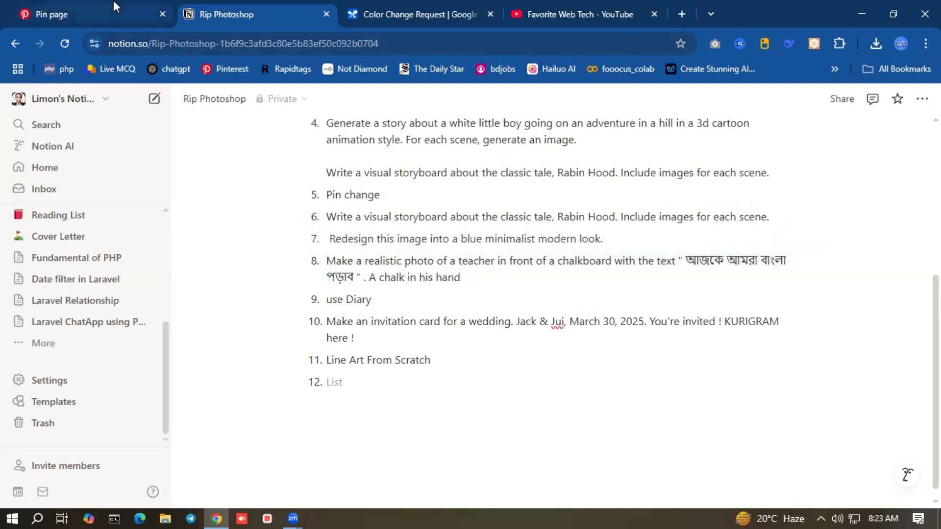
Create a new prompt in Google AI Studio and run the teacher photo prompt with the chalkboard text "আজকে আমরা বাংলা পড়ব".
left_click(421, 12)
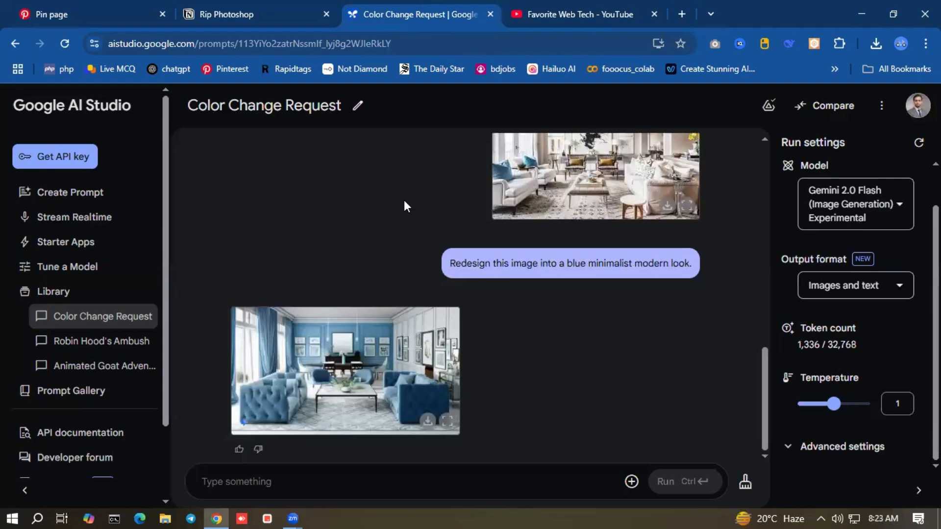
left_click(93, 194)
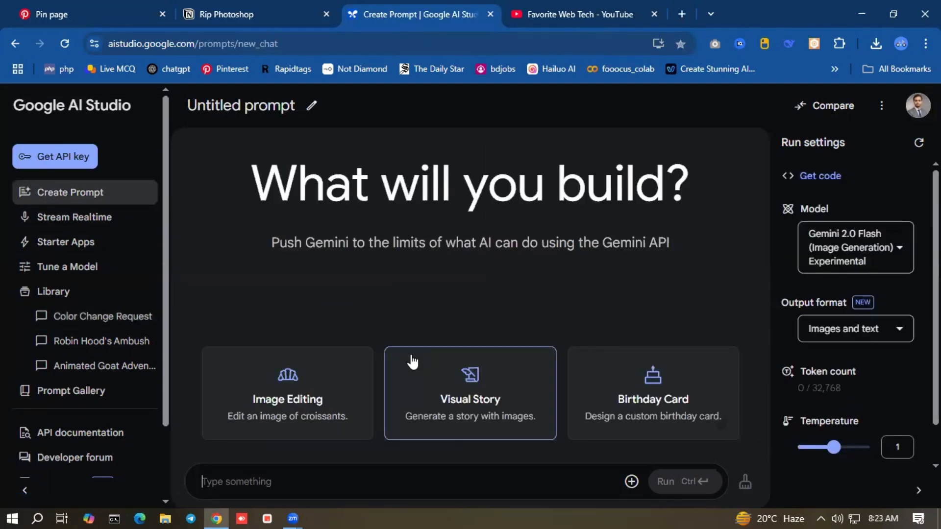
left_click(248, 472)
key("ctrl+v")
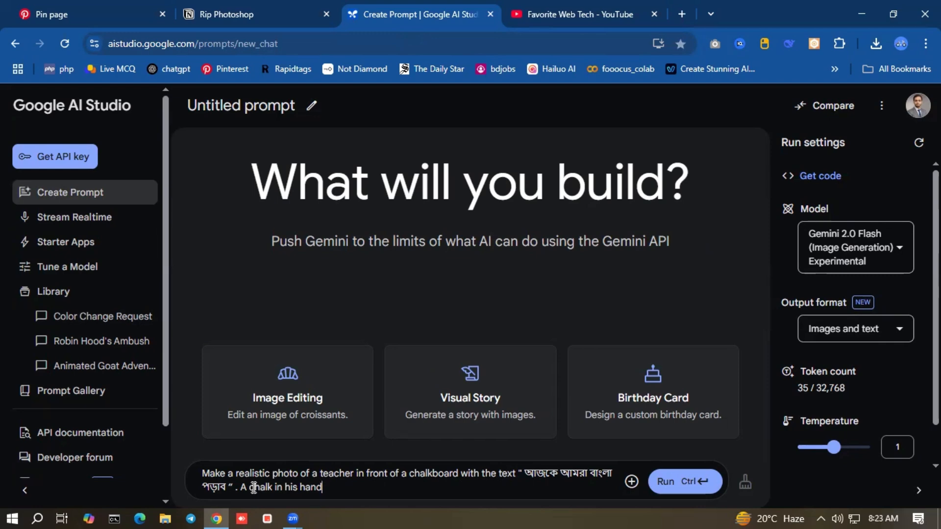
left_click(687, 482)
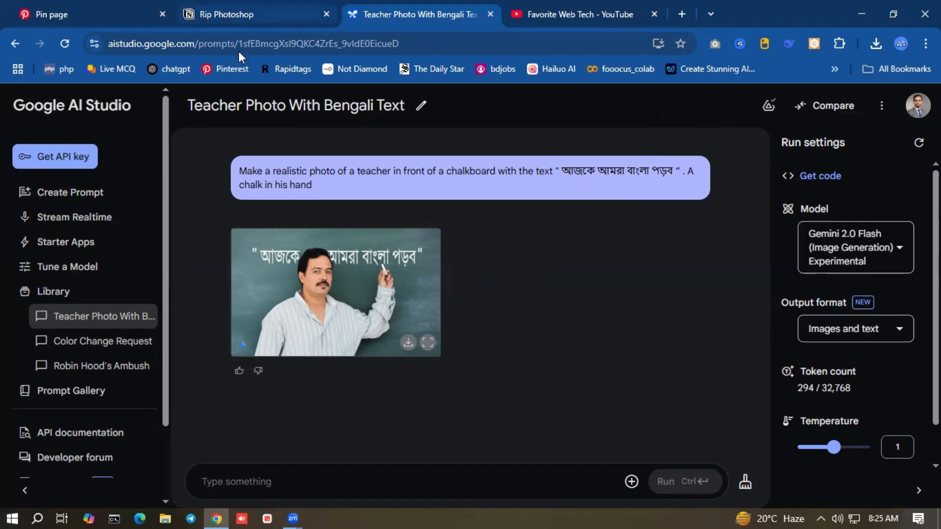
Run "Make a realistic photo of a diary with the text " Today is a beautiful day " . A pen in his hand." and view the image enlarged.
left_click(97, 193)
left_click(226, 14)
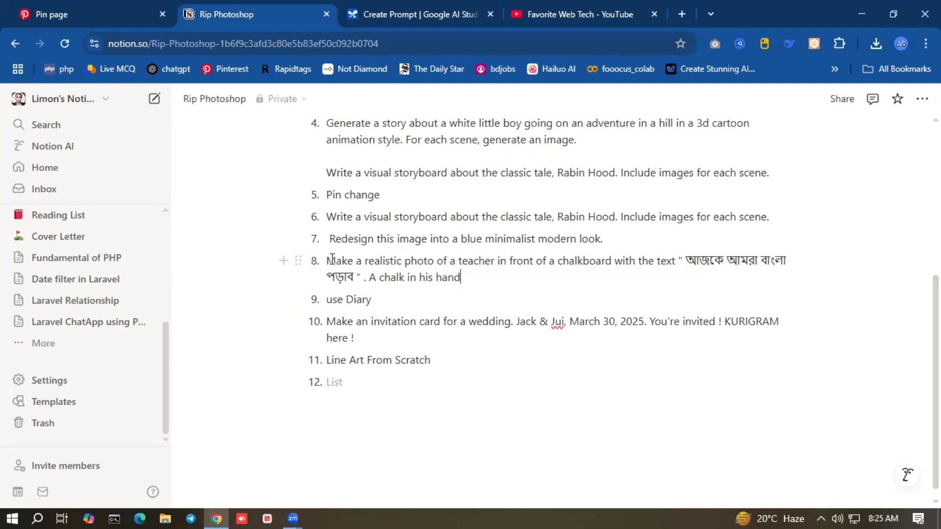
left_click(385, 14)
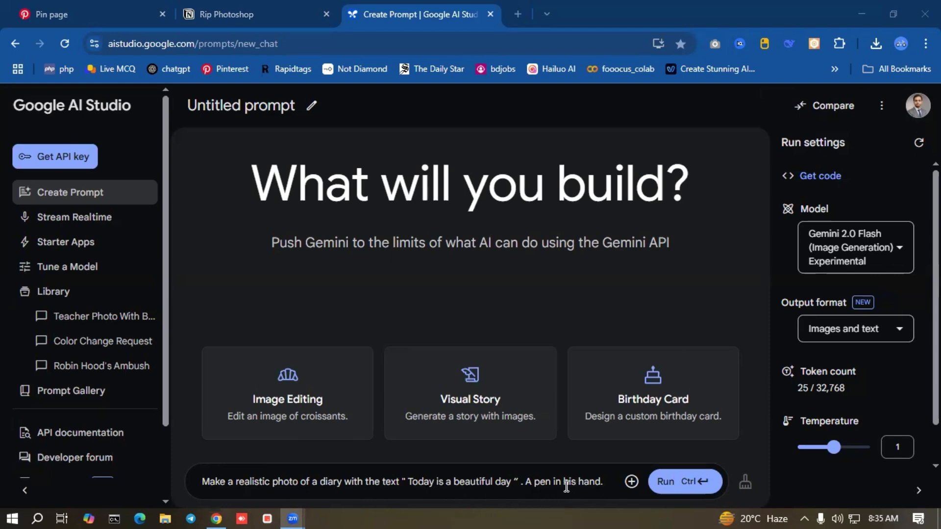
left_click(674, 485)
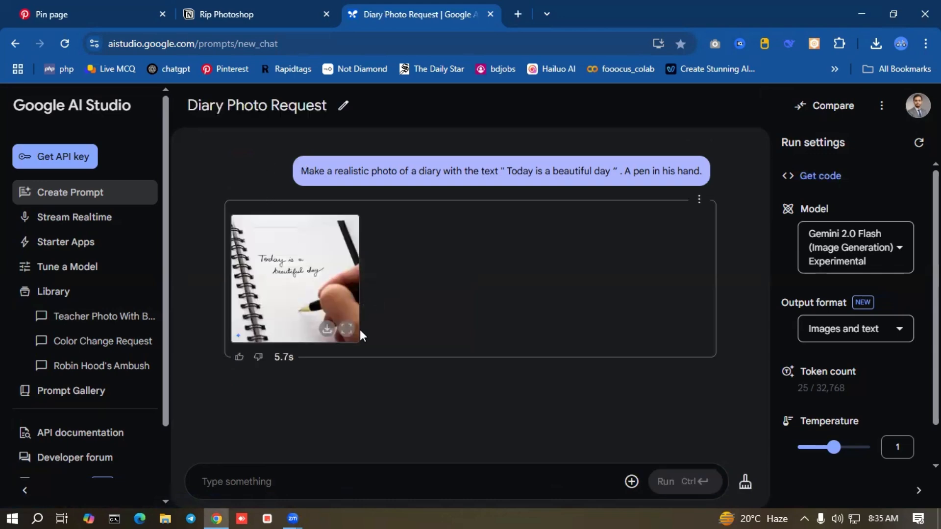
left_click(346, 329)
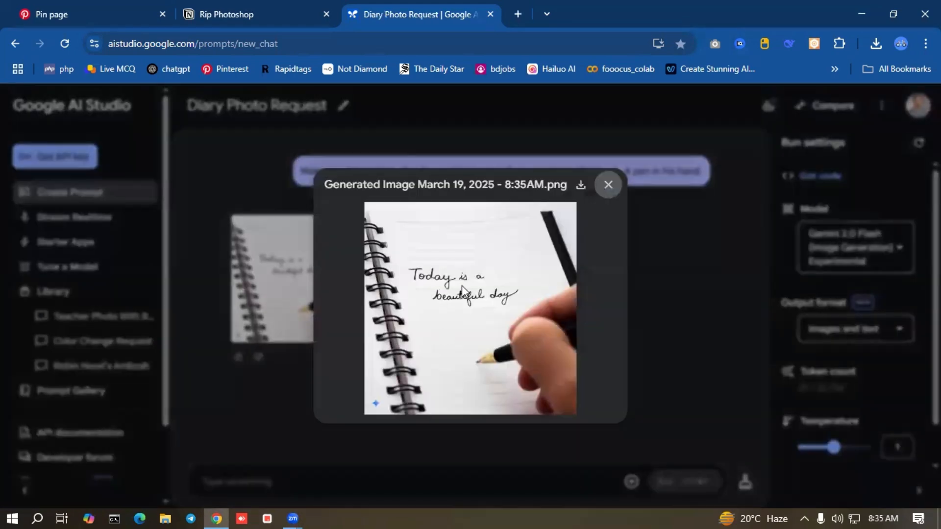
left_click(613, 182)
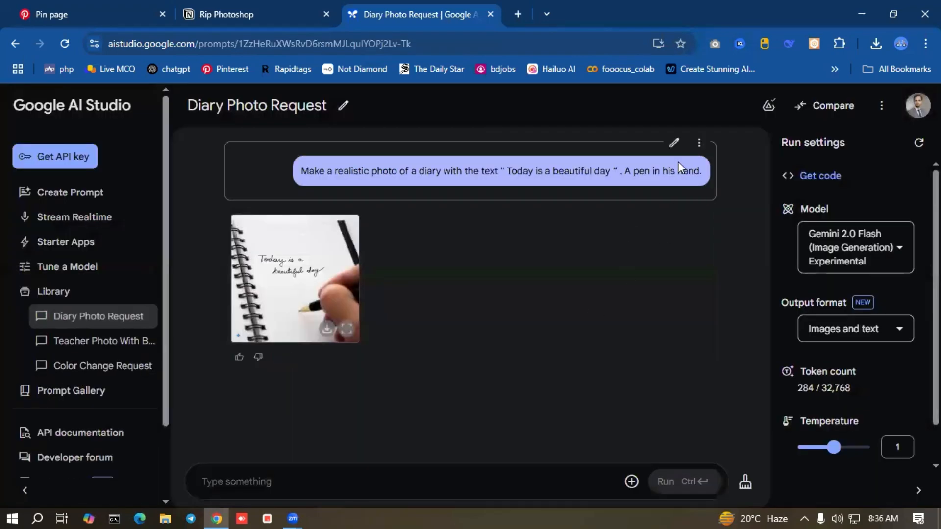
Rerun the unchanged diary prompt for another image and view that image full size.
left_click(675, 142)
left_click(676, 141)
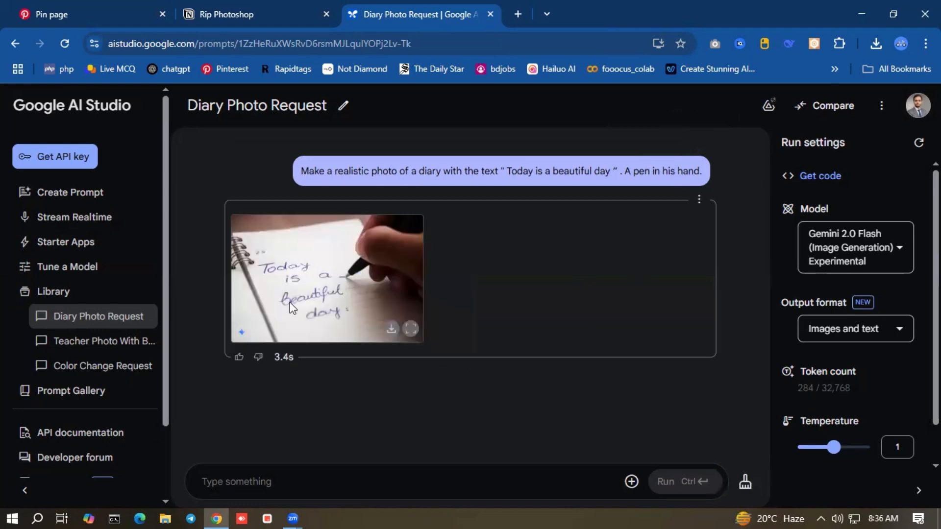
left_click(412, 329)
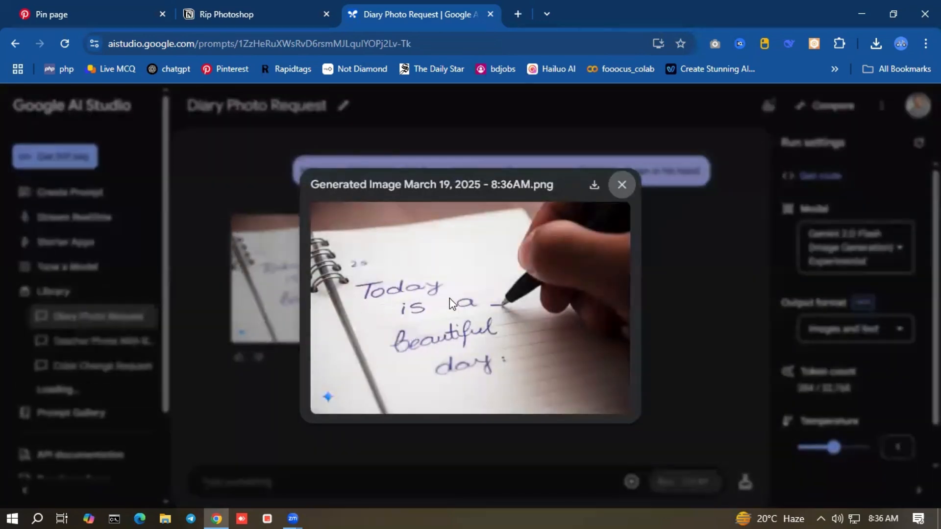
left_click(621, 185)
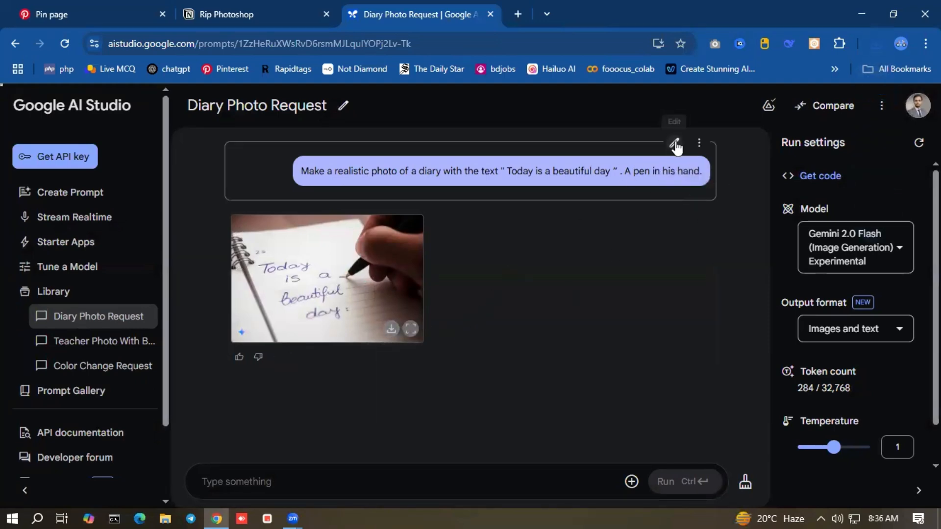
Regenerate the diary photo once more from the same prompt and inspect the new version full size.
left_click(678, 145)
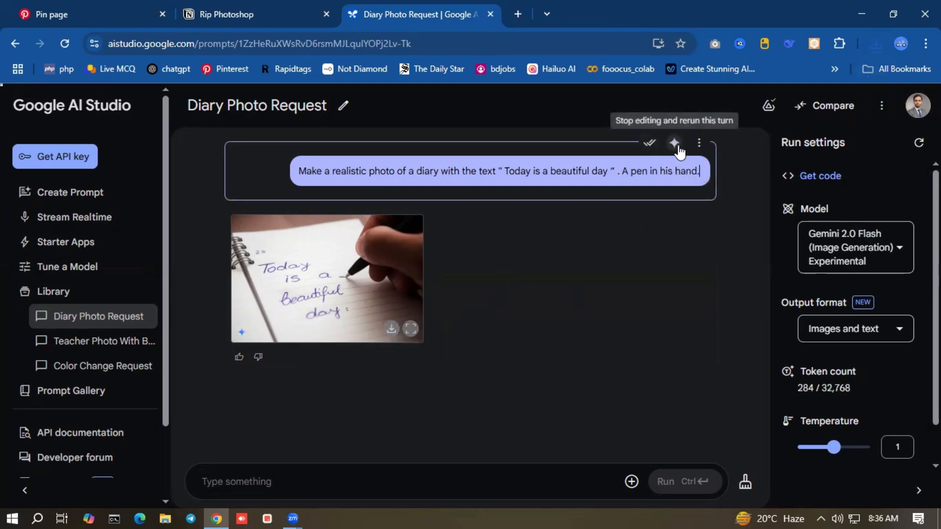
left_click(676, 145)
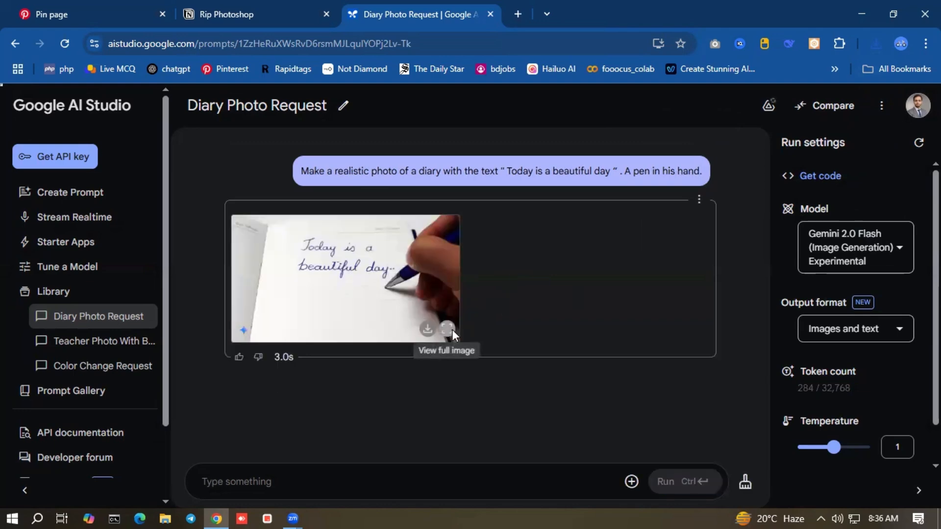
left_click(447, 330)
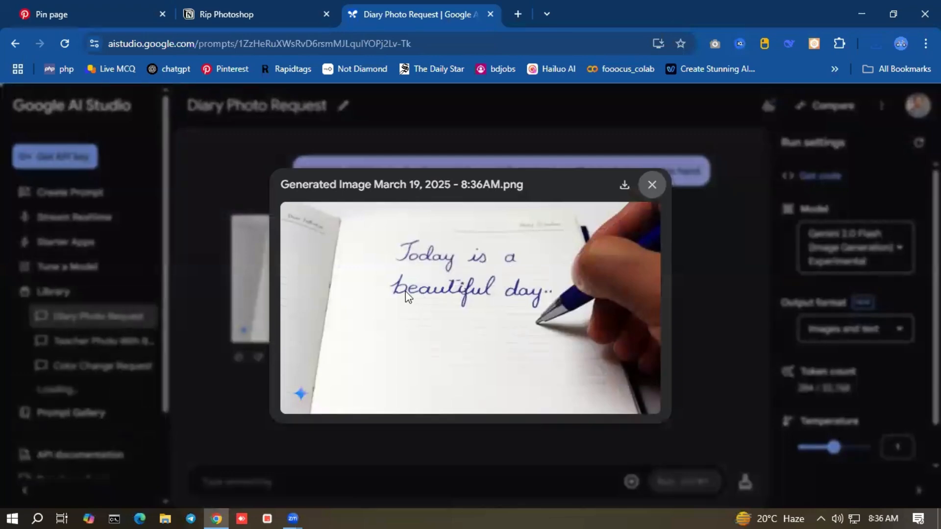
left_click(652, 185)
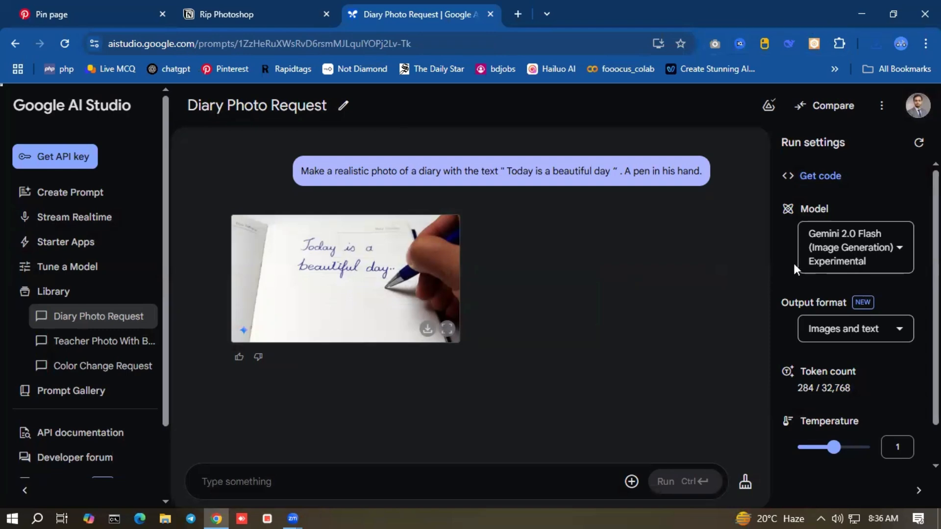
Switch to the Notion note and copy item 10, the wedding invitation card prompt dated March 30, 2025.
key("ctrl+shift+Tab")
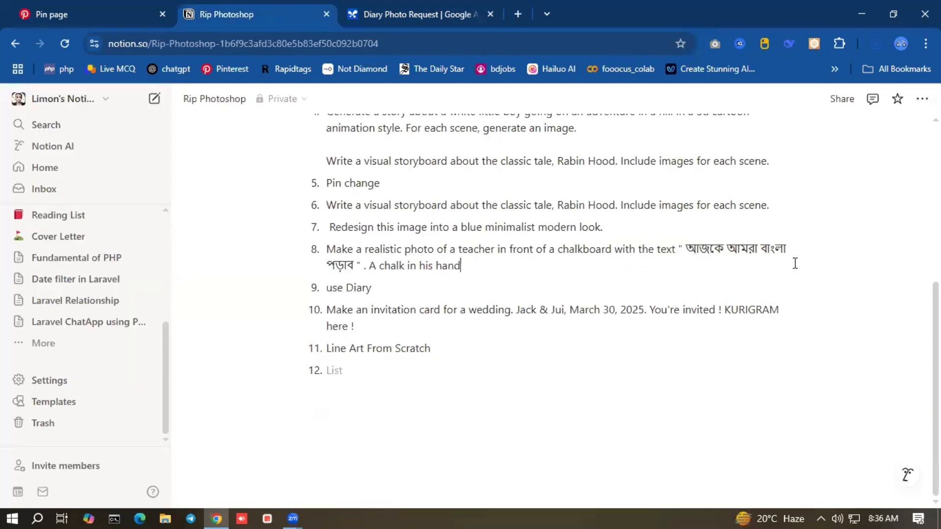
left_click_drag(326, 310, 372, 325)
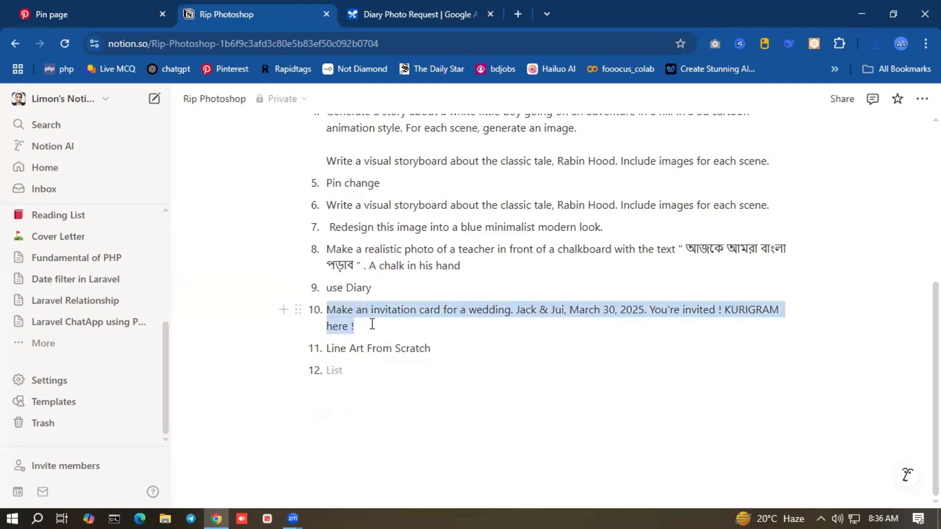
right_click(375, 311)
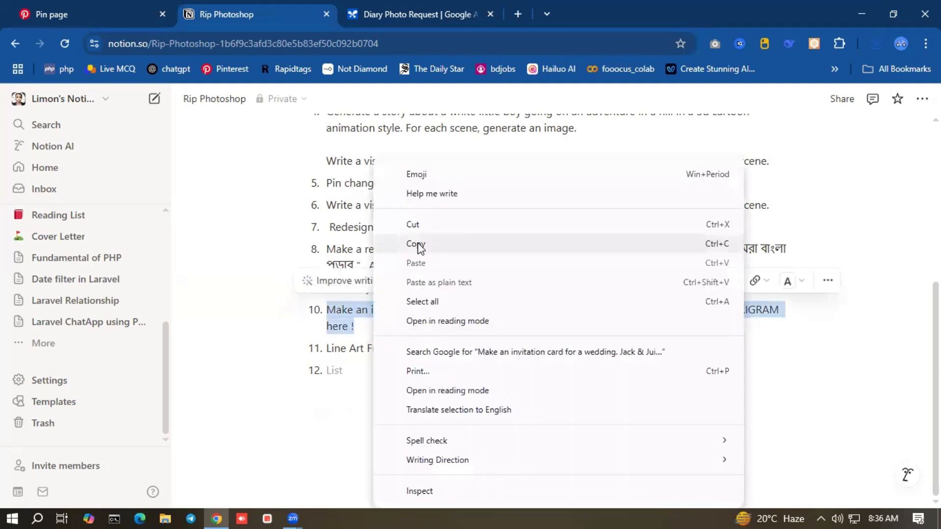
left_click(418, 243)
Create a new prompt in Google AI Studio, generate the sample Birthday Card design and view it full size.
left_click(463, 1)
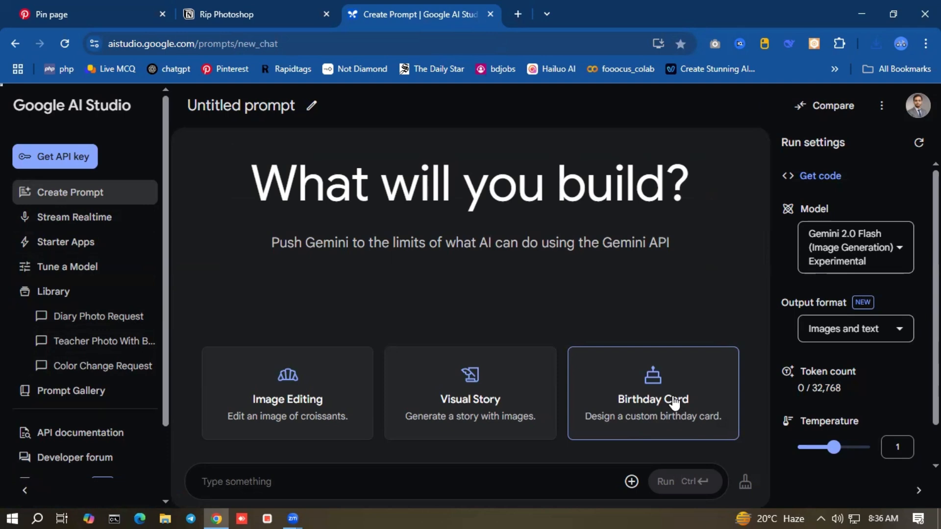
left_click(677, 397)
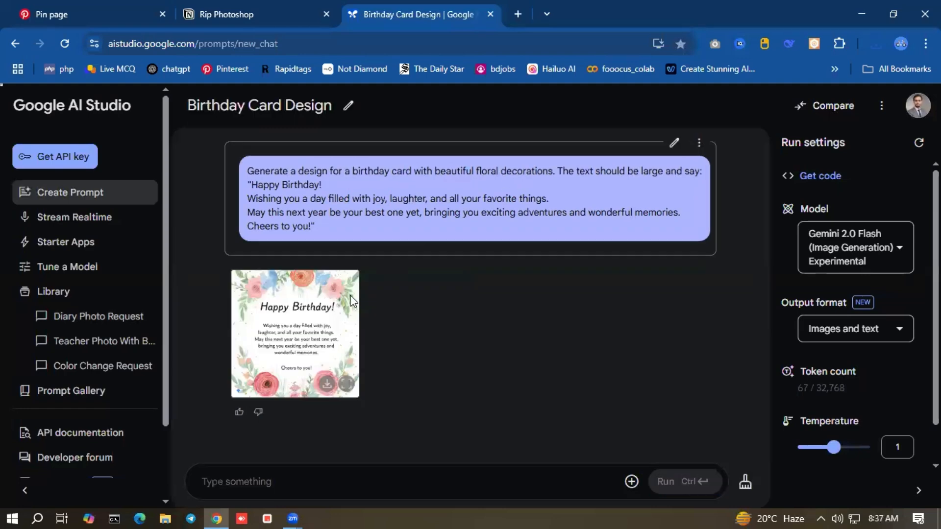
left_click(348, 384)
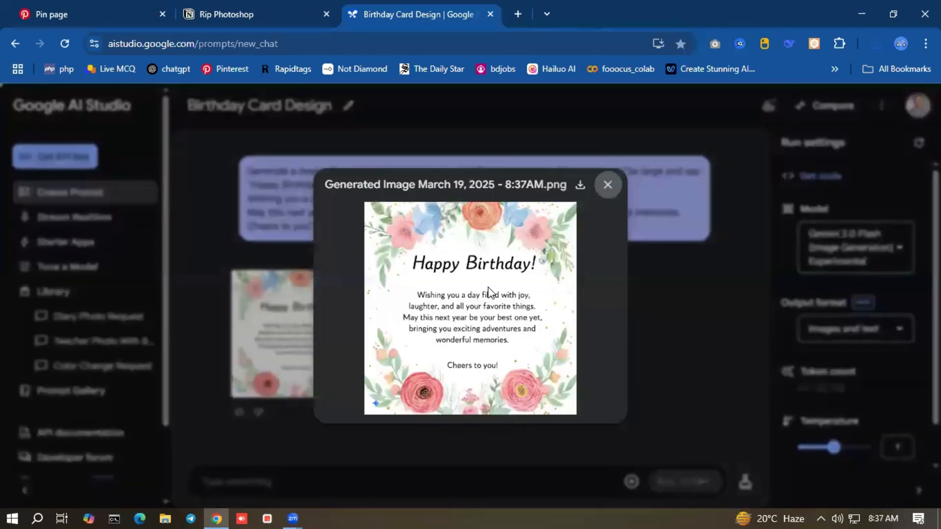
left_click(608, 185)
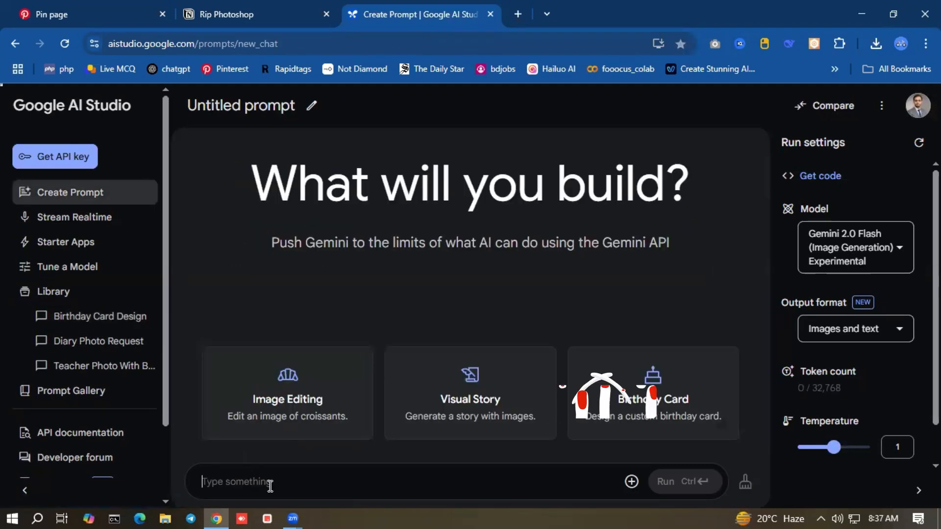
Run the copied wedding invitation prompt with "You're invited ! KURIGRAM here !" in a new prompt and view the generated card full size.
key("ctrl+v")
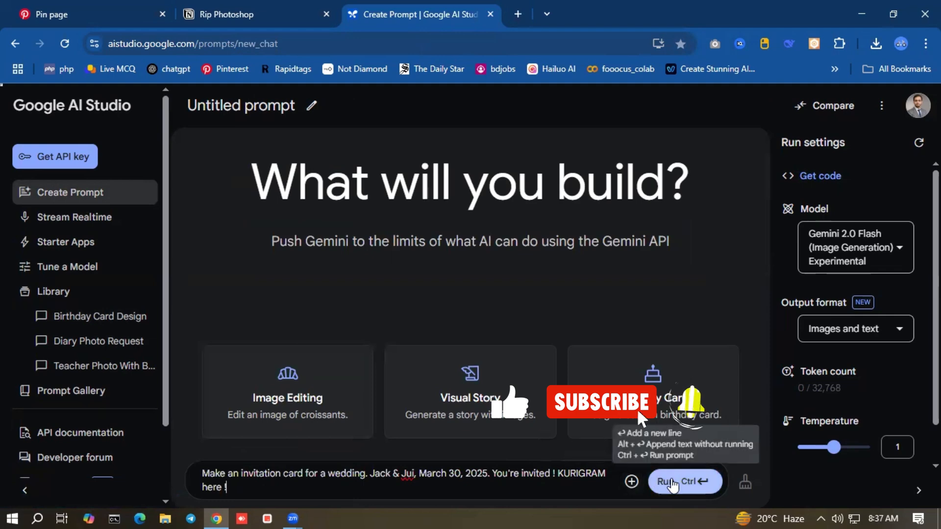
left_click(665, 481)
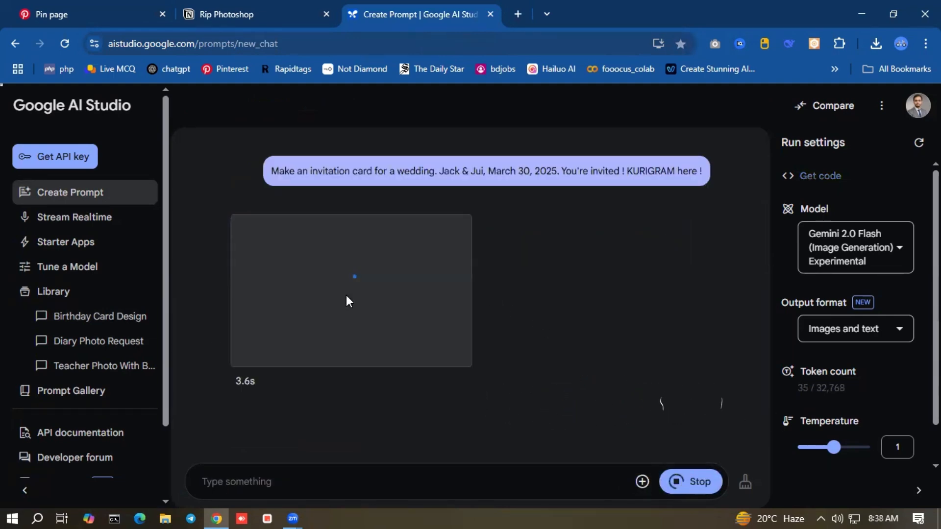
left_click(411, 329)
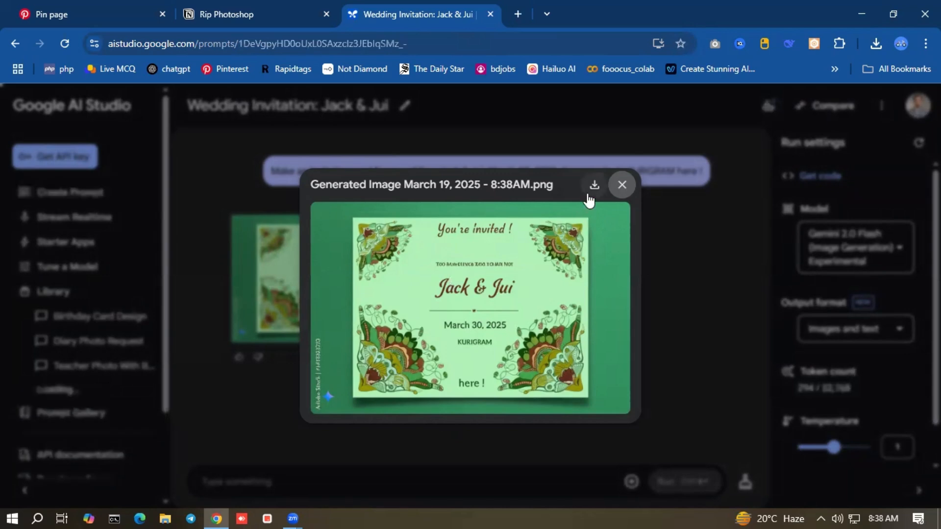
left_click(622, 184)
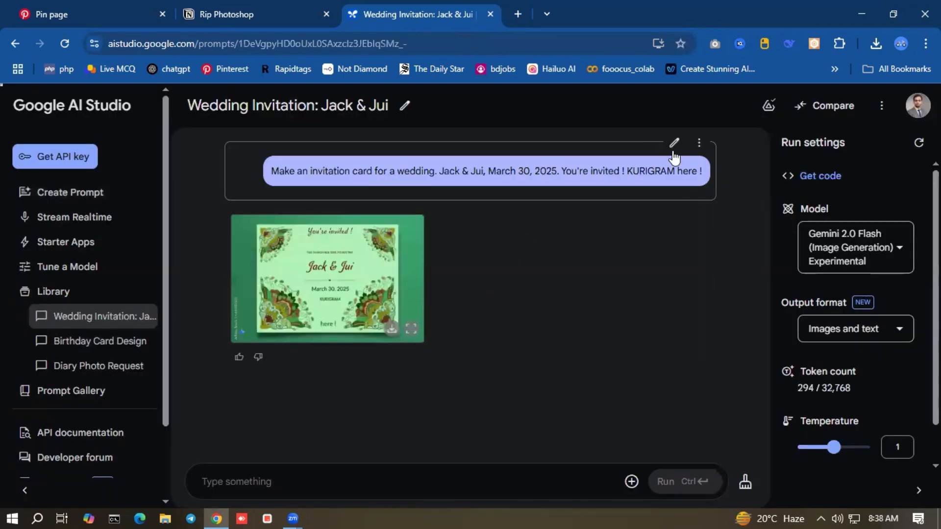
Rerun the unchanged wedding invitation prompt for a different card and view the new card full size.
left_click(675, 144)
left_click(677, 147)
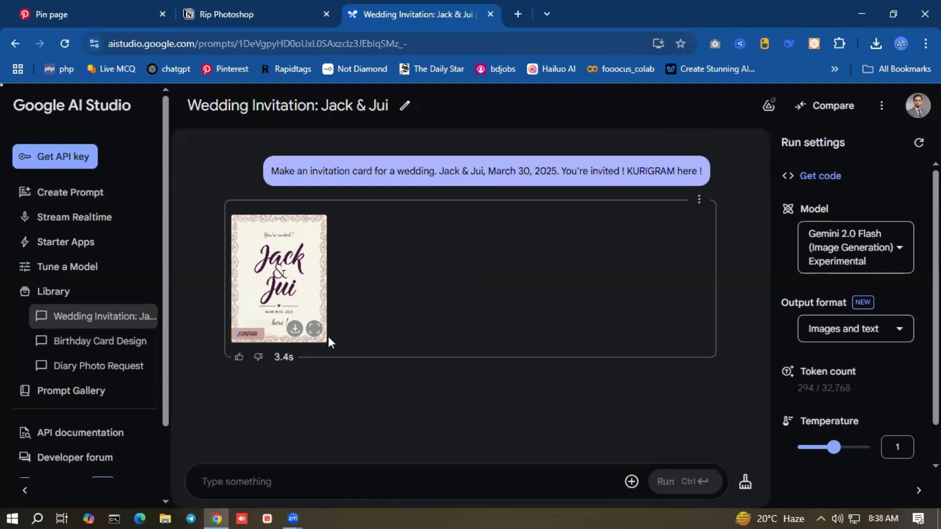
left_click(316, 330)
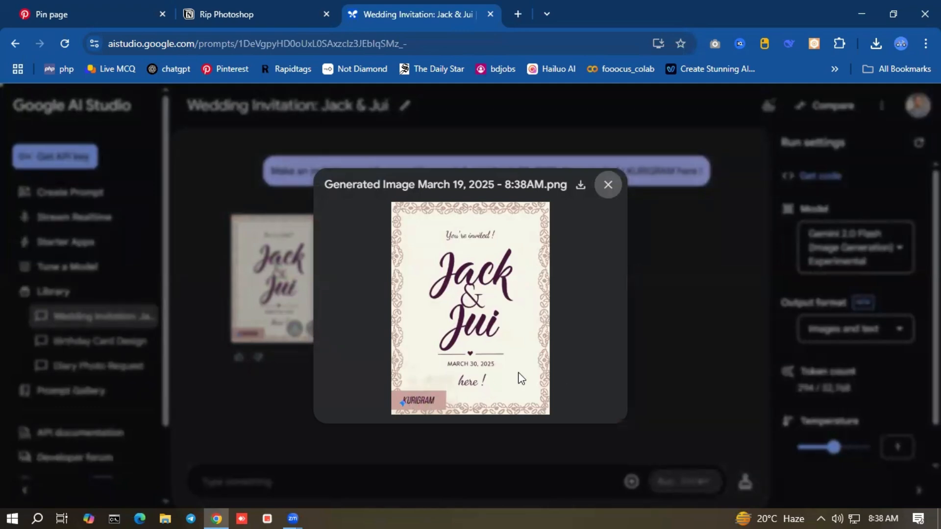
left_click(608, 184)
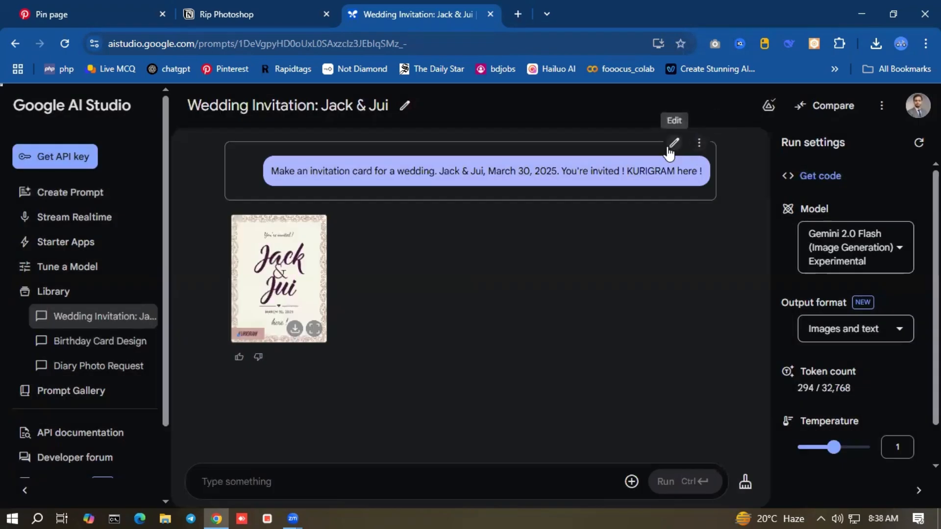
Regenerate the Jack & Jui wedding invitation once more from the same prompt and open the resulting card full size.
left_click(673, 143)
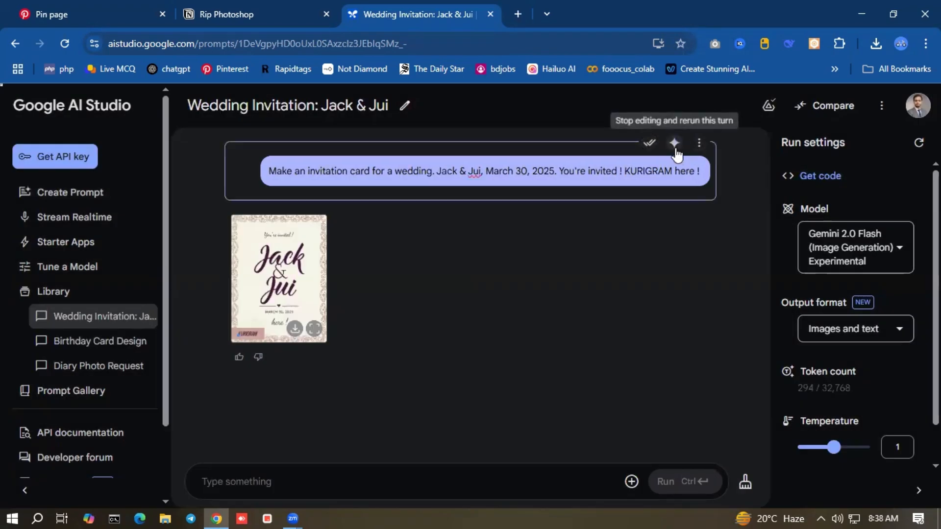
left_click(675, 147)
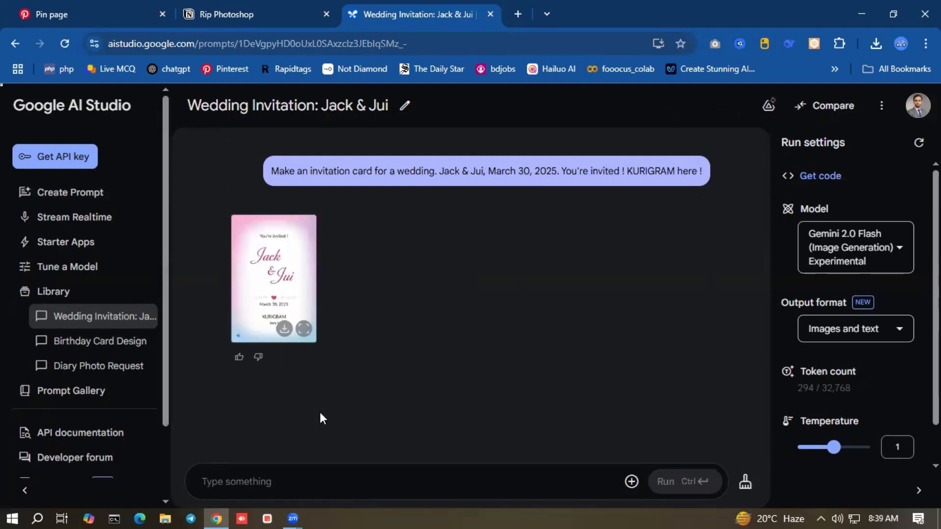
left_click(304, 329)
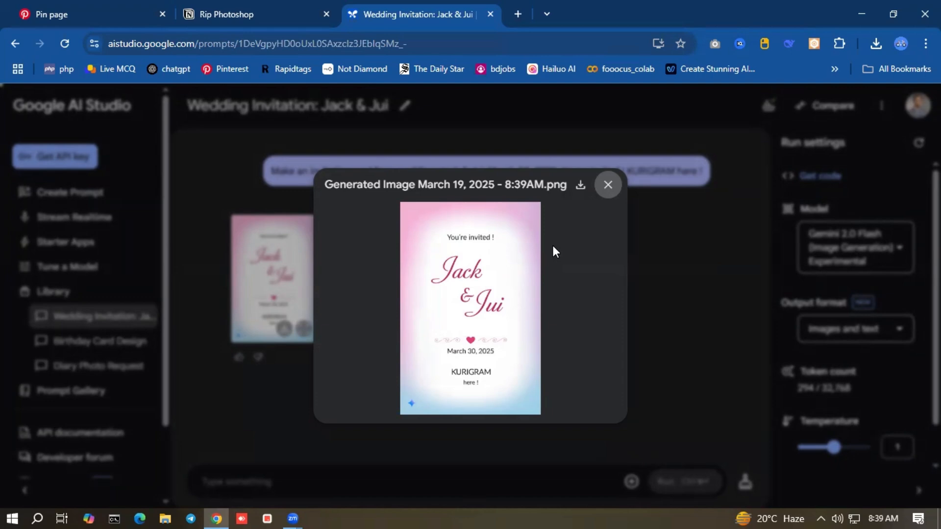
Download the regenerated wedding card, open the downloaded file to inspect it, and close the image viewer.
left_click(580, 184)
left_click(608, 184)
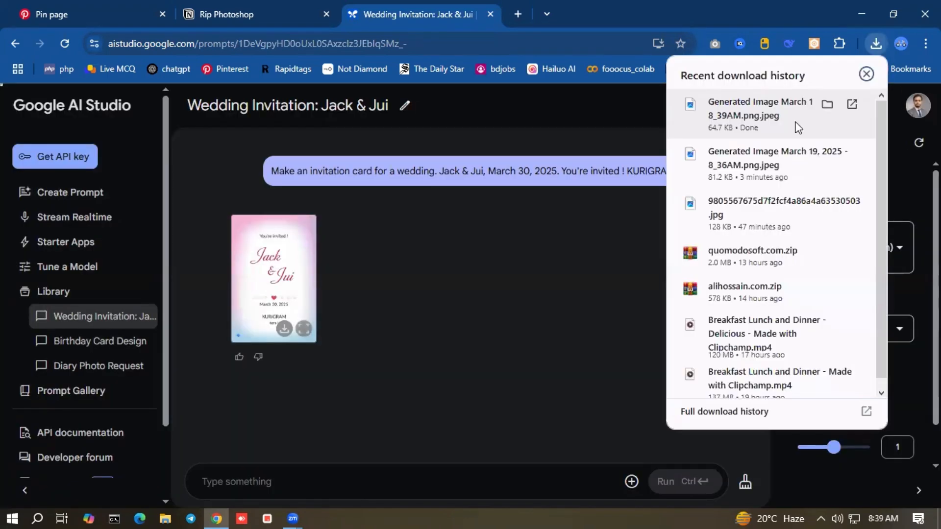
left_click(870, 131)
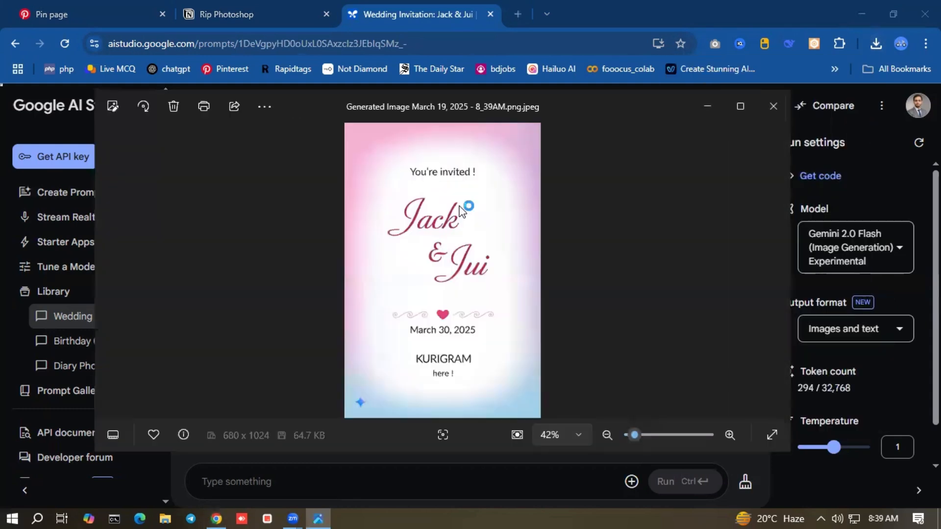
scroll(530, 214, "up", 3)
scroll(496, 208, "down", 3)
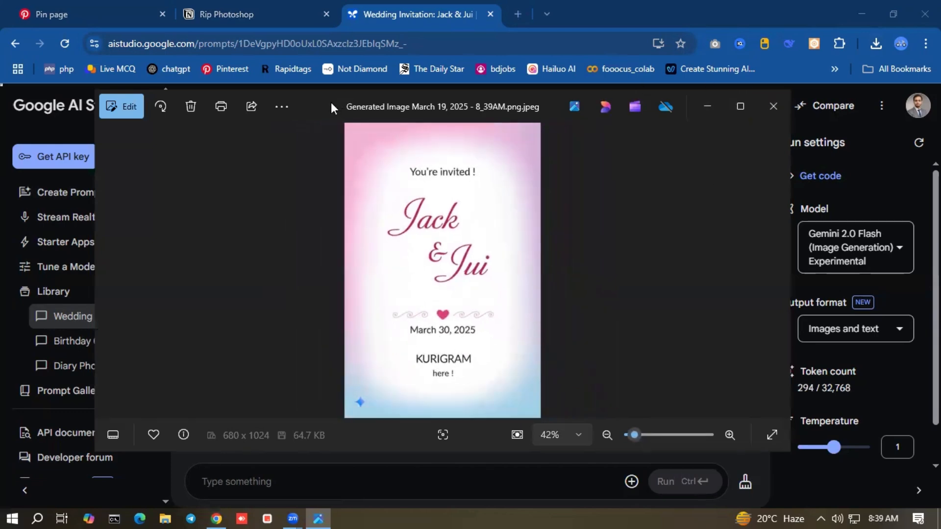
left_click(740, 110)
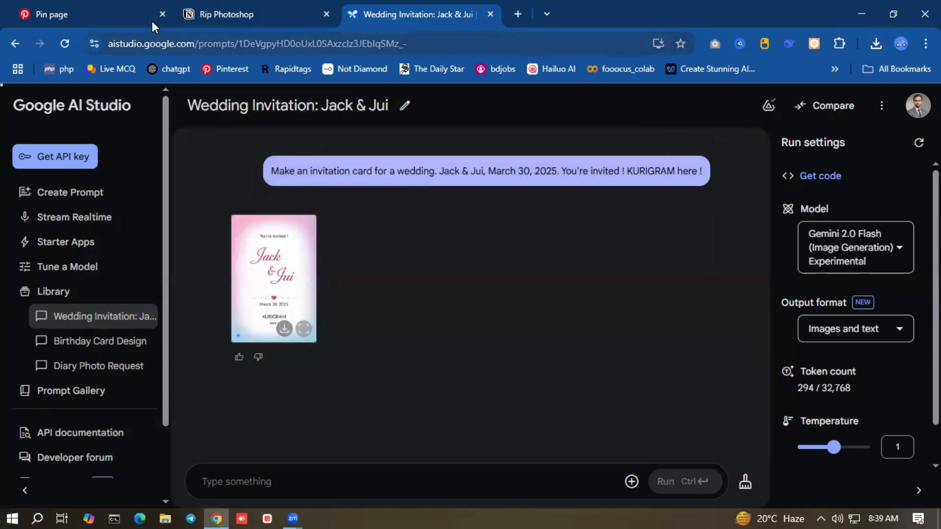
Check item 11 in the Notion note and search Google Images for "scratch" in a new browser tab.
left_click(234, 8)
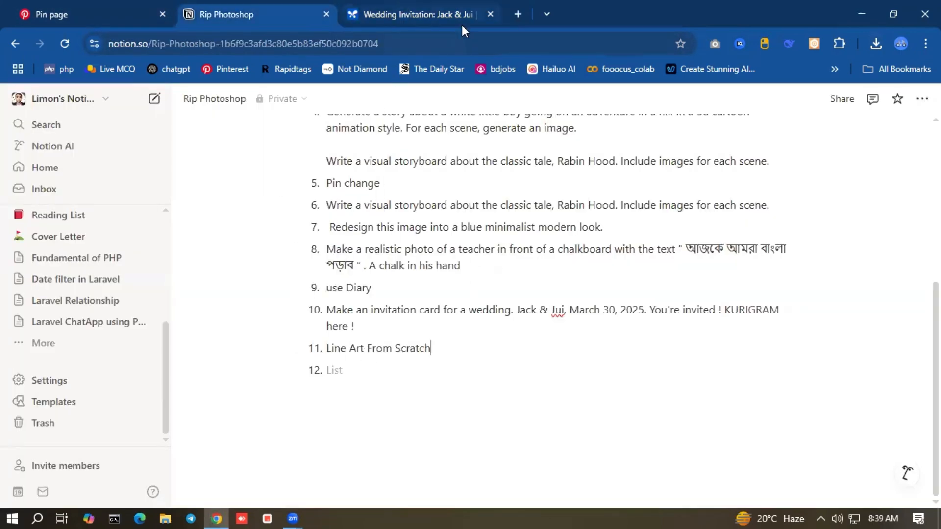
left_click(518, 13)
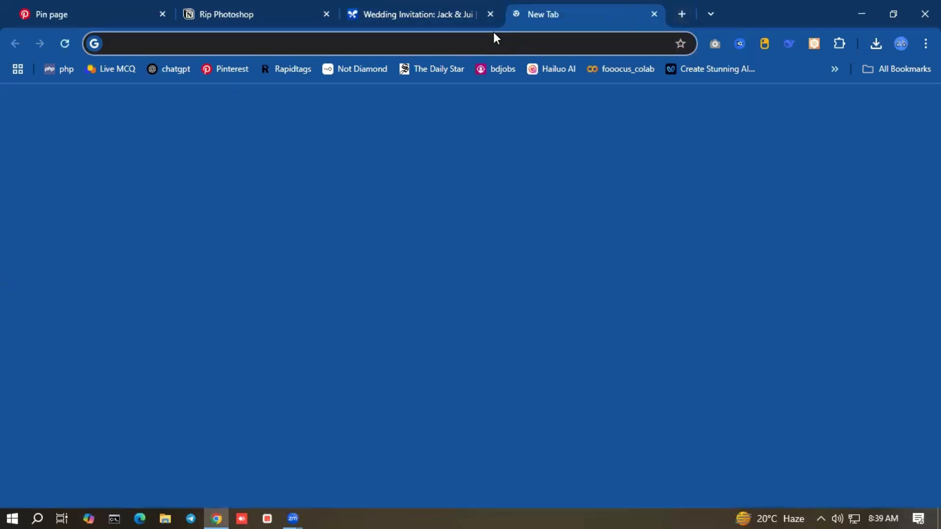
type("sc")
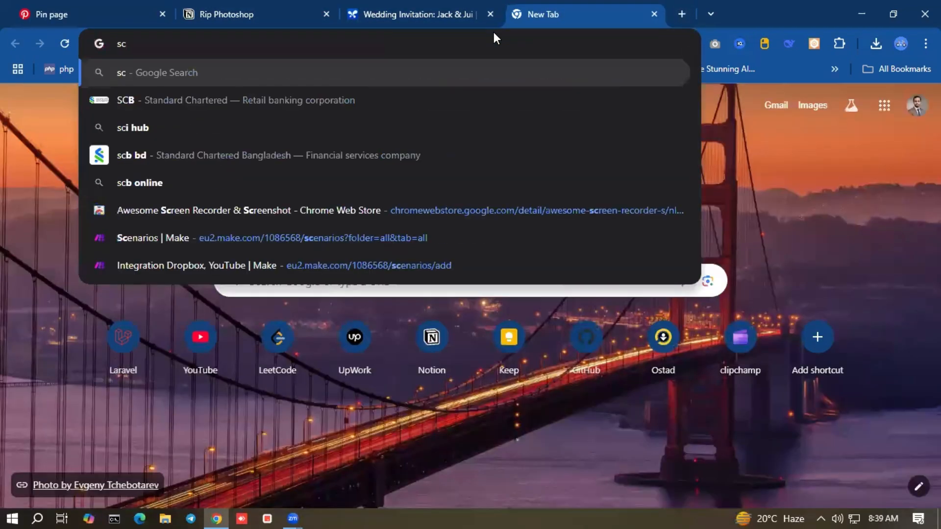
type("ra")
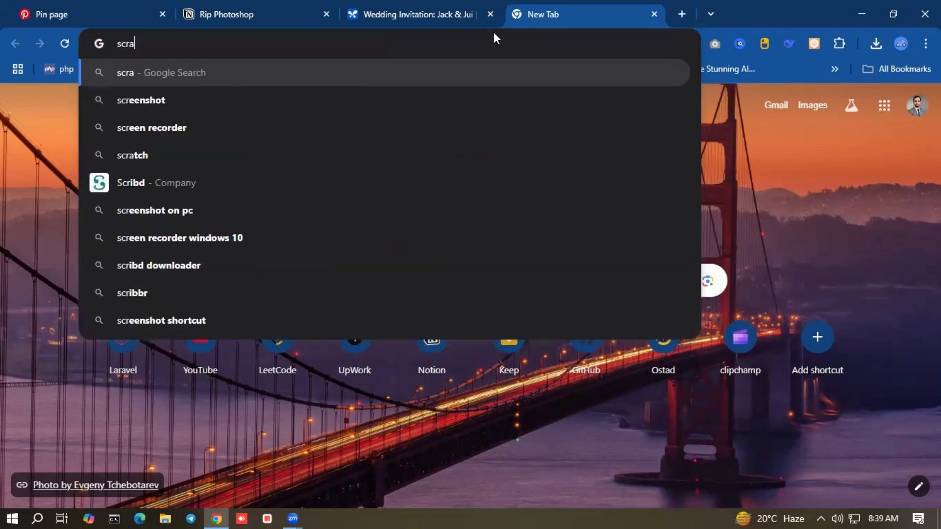
left_click(256, 97)
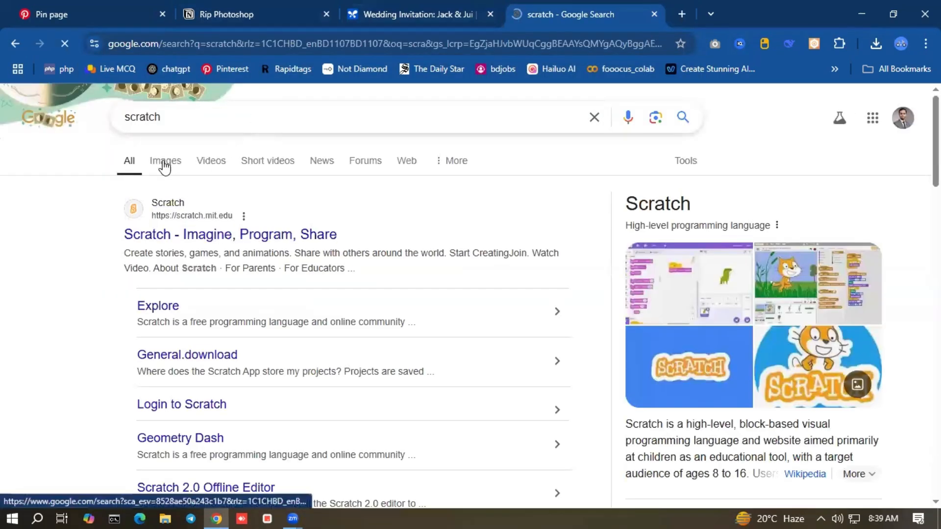
left_click(165, 162)
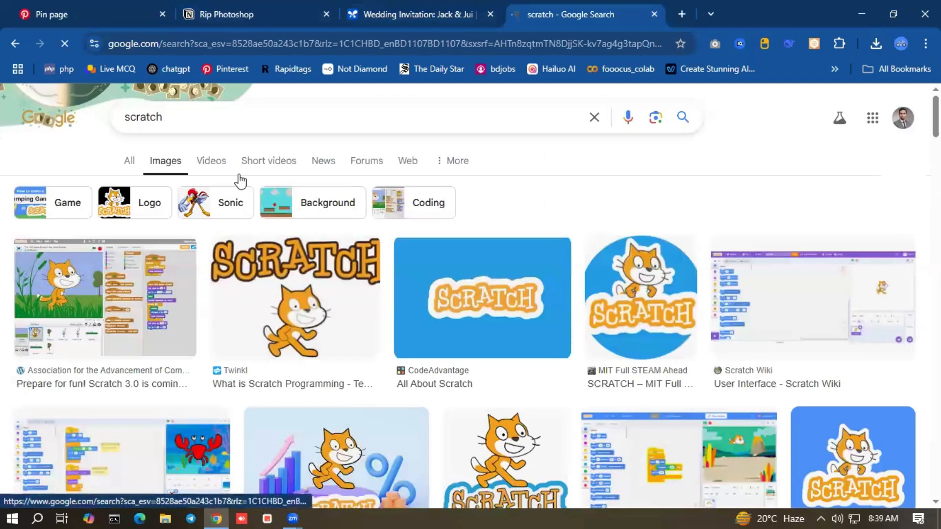
Correct the image search term to "sketch" and run the search.
left_click(142, 117)
key("BackSpace")
key("BackSpace")
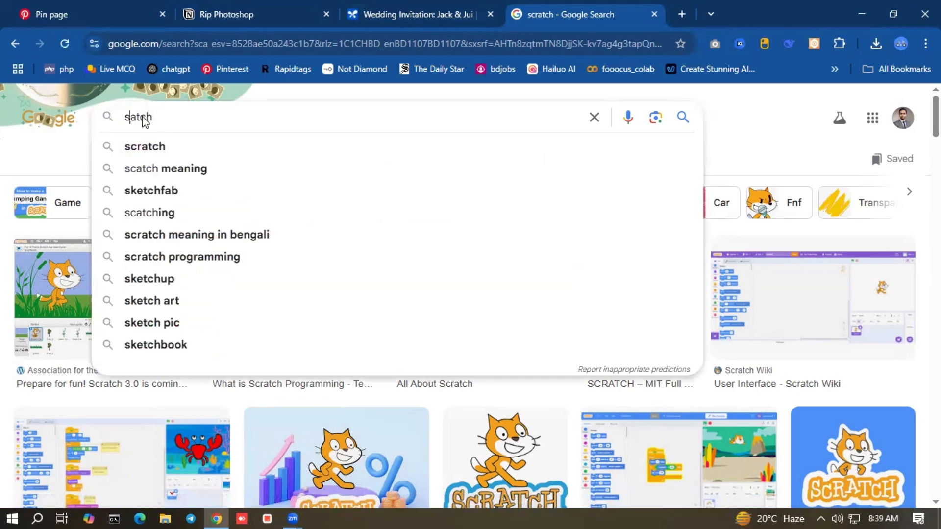
type("k")
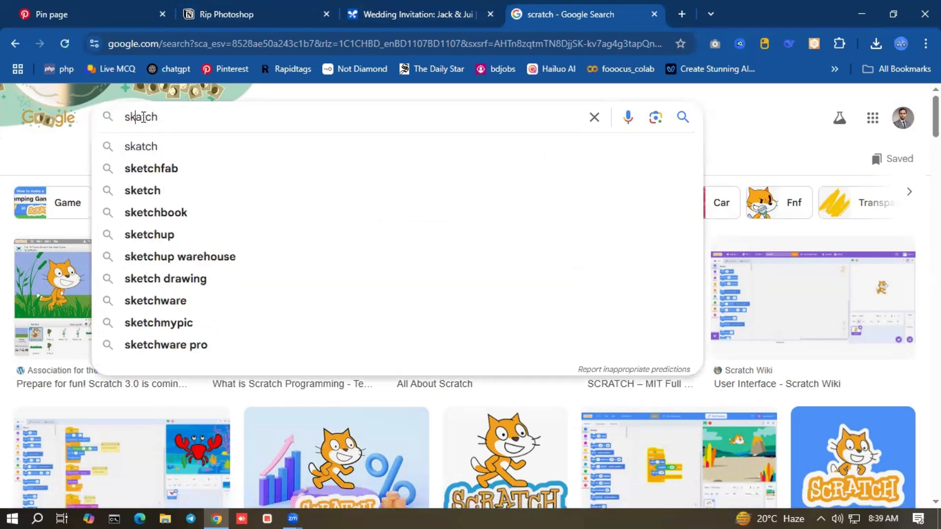
key("Delete")
type("e")
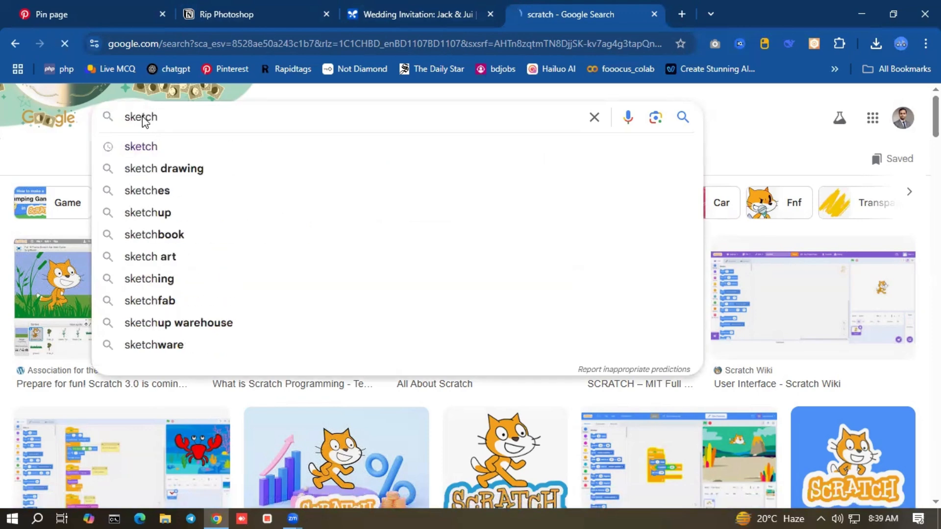
key("Return")
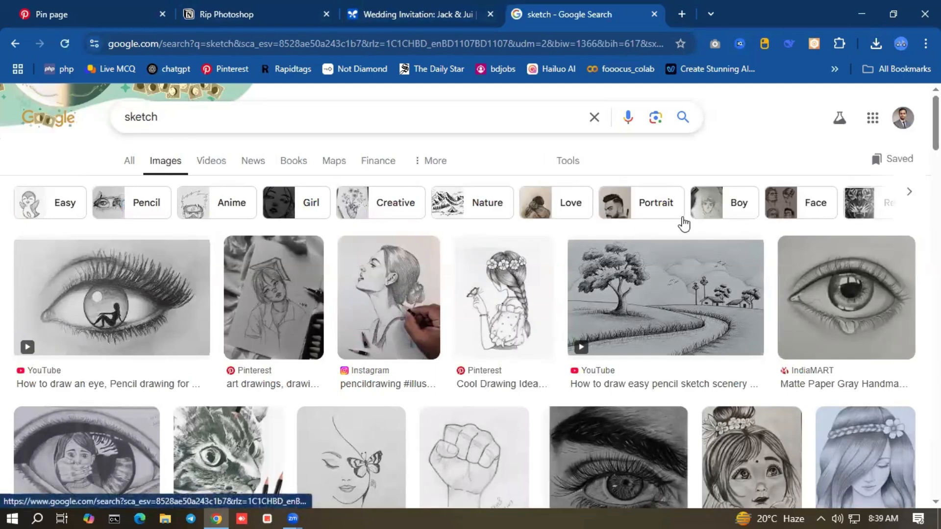
Browse the sketch results, preview the girl with a flower crown holding a bird, and look through its related images.
scroll(677, 227, "down", 1)
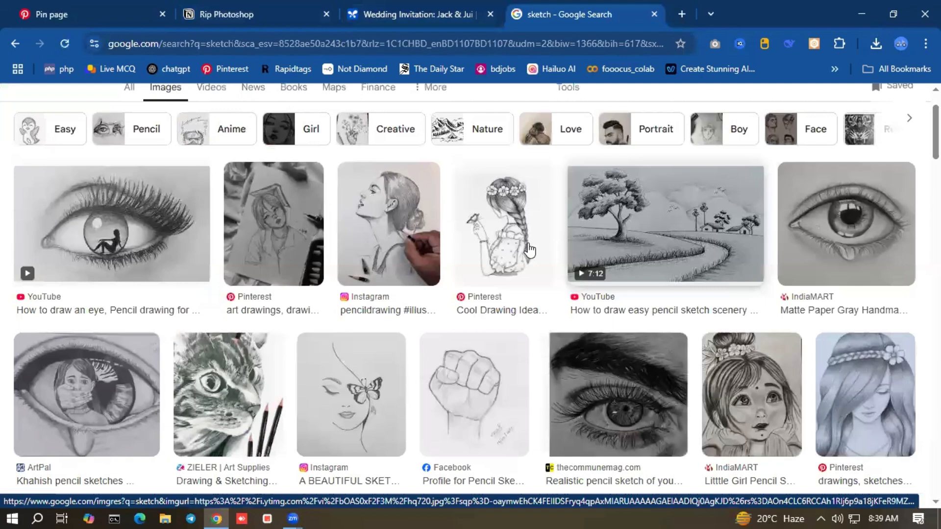
scroll(529, 250, "down", 1)
scroll(529, 250, "up", 1)
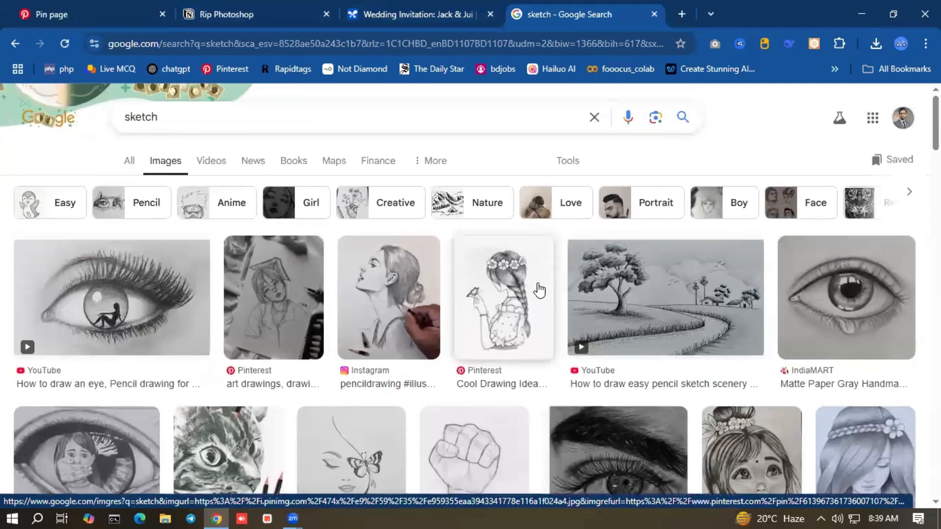
left_click(533, 310)
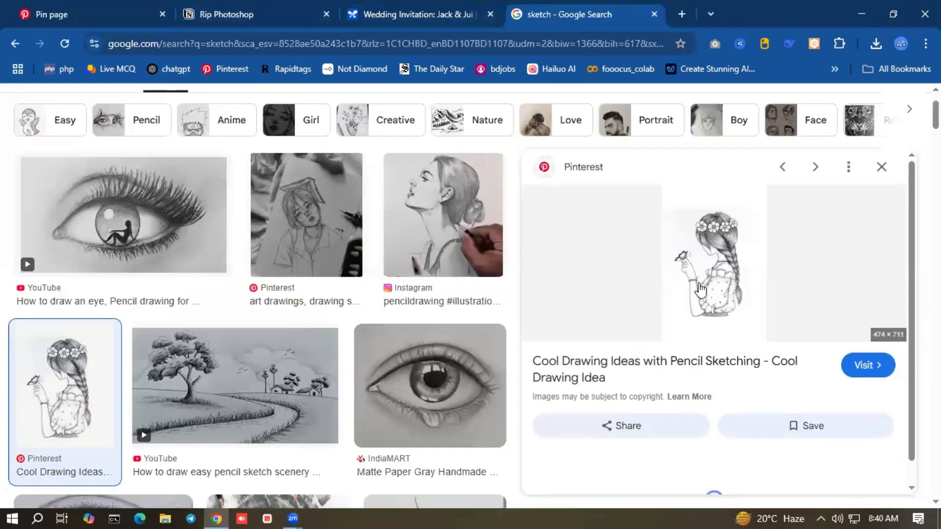
scroll(717, 261, "down", 3)
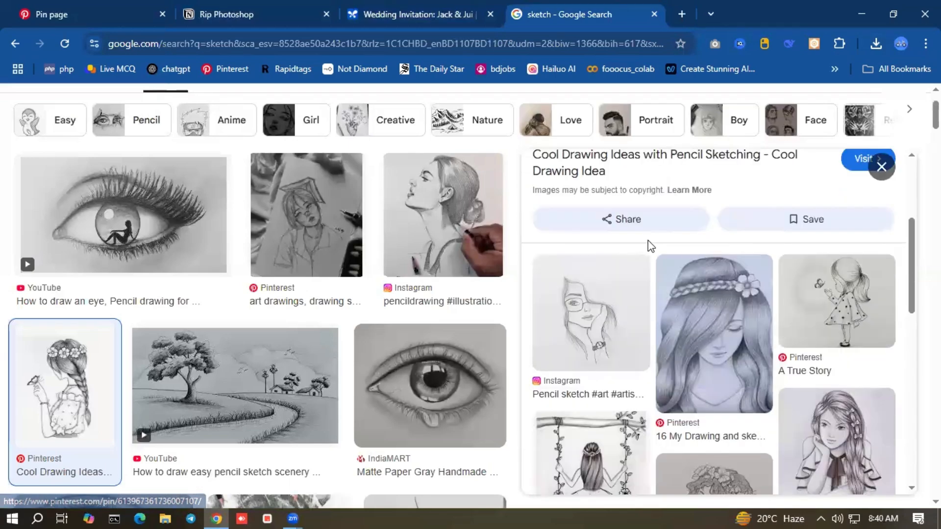
scroll(648, 245, "down", 4)
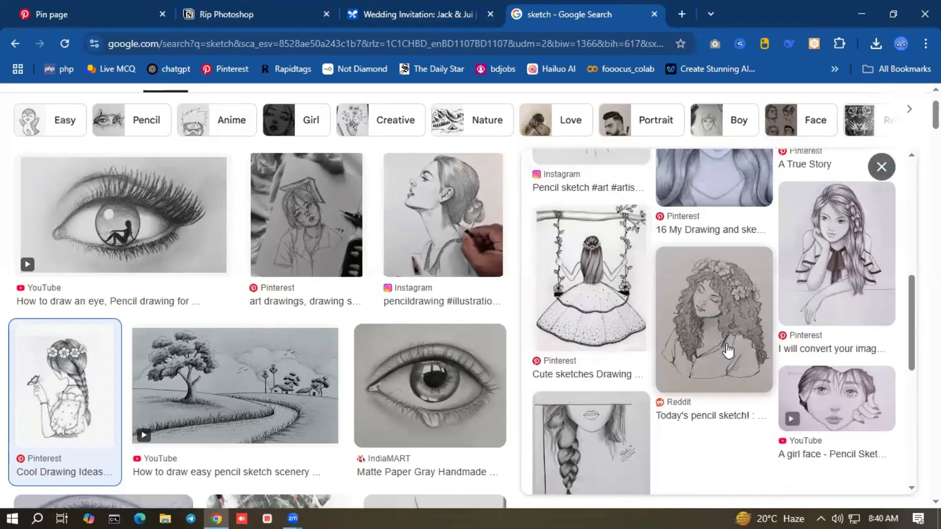
scroll(622, 273, "down", 4)
scroll(713, 376, "up", 6)
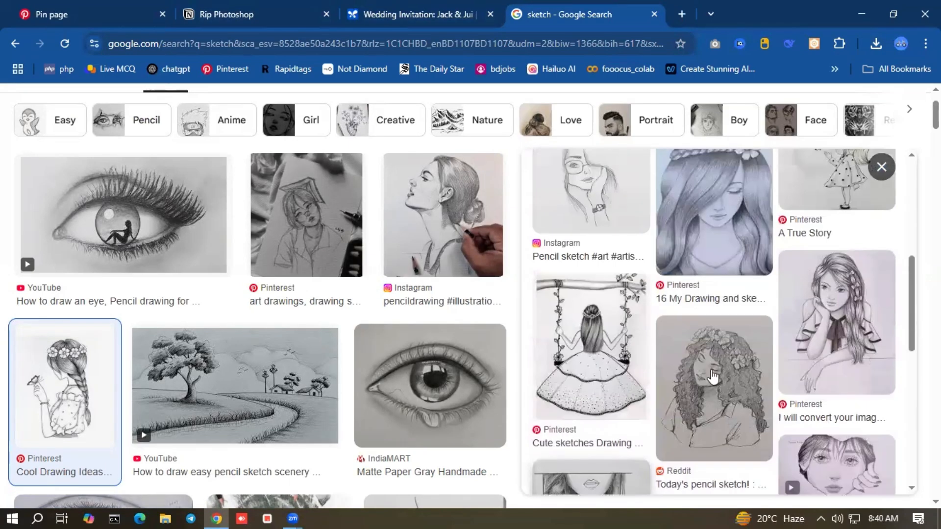
Open the related sketch of the girl on a flower swing and save it as a JPEG in Downloads.
left_click(611, 371)
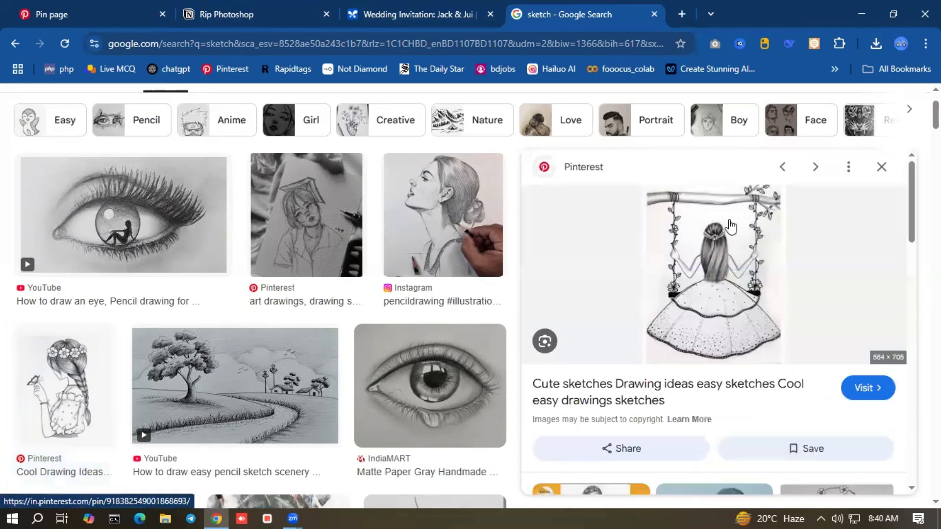
right_click(715, 243)
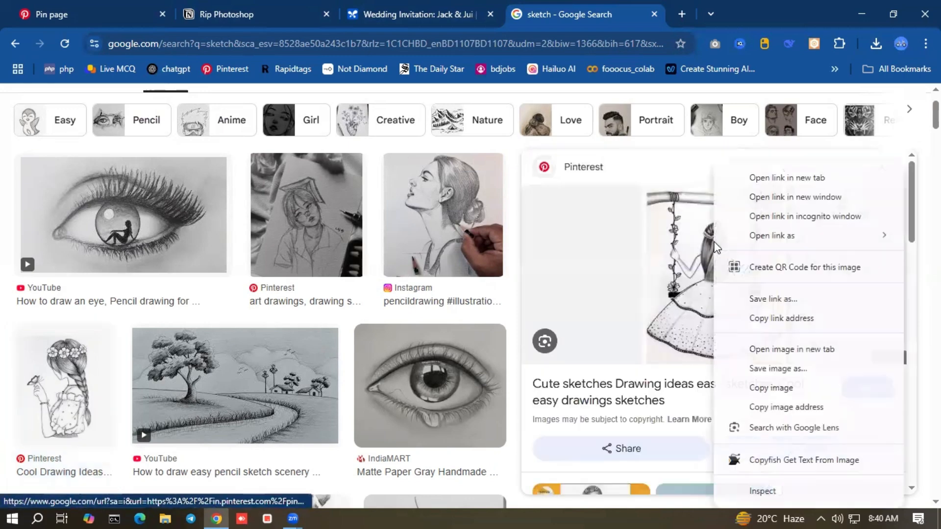
left_click(779, 368)
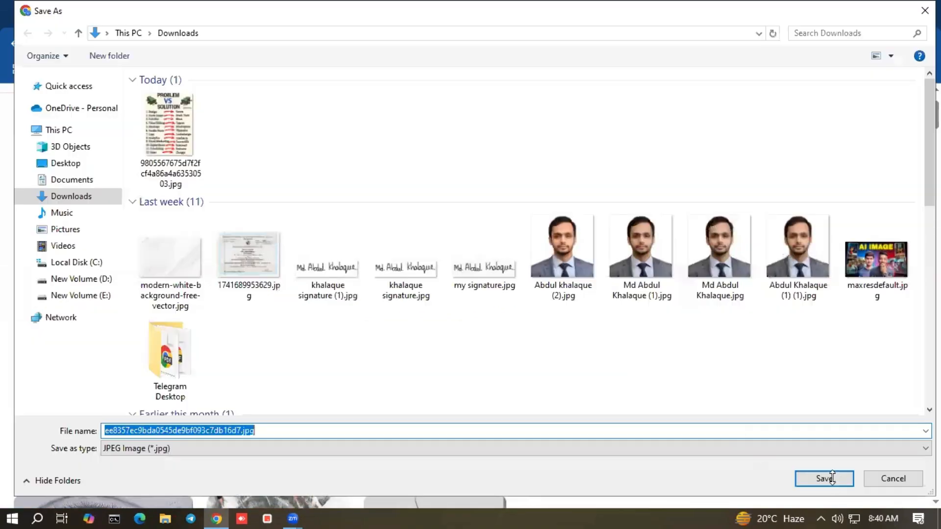
left_click(829, 479)
Create a new prompt in Google AI Studio and upload the saved swing sketch ee8357ec9bda0545de9bf093c7db16d7.jpg from Downloads.
left_click(411, 7)
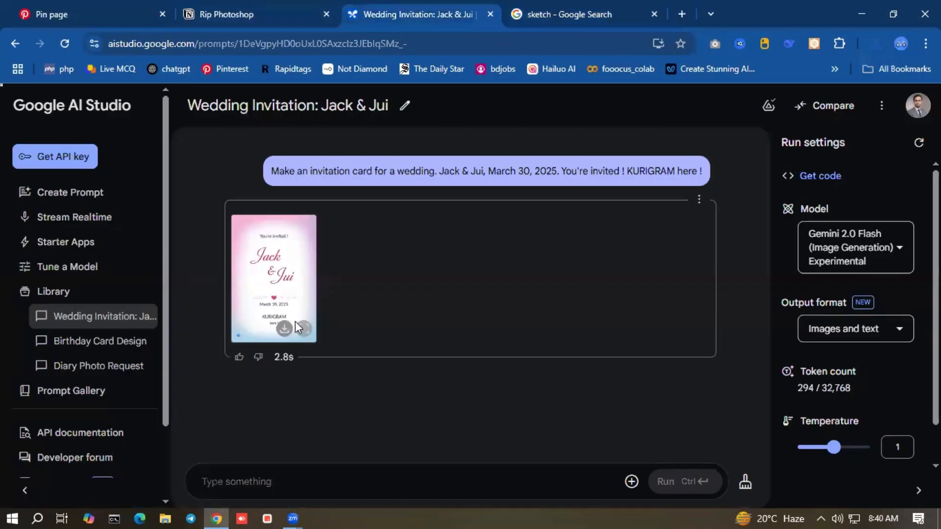
left_click(66, 196)
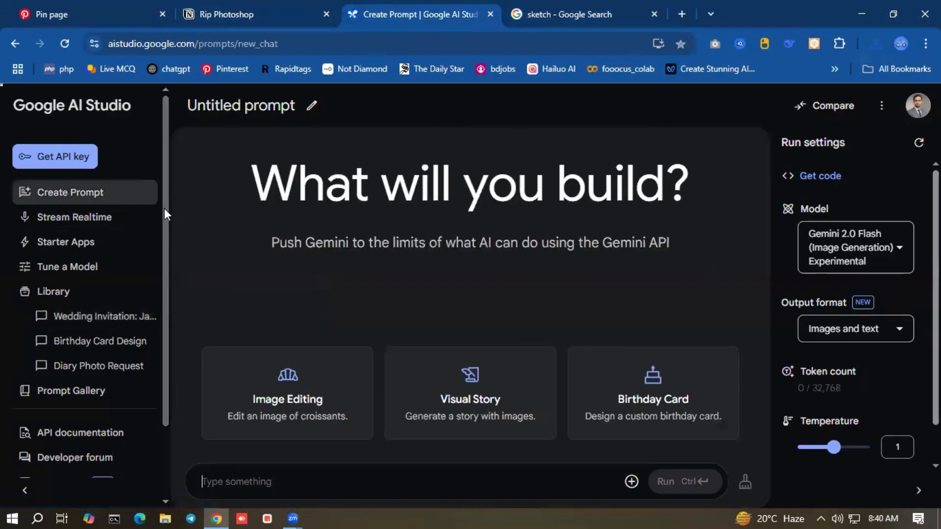
left_click(632, 482)
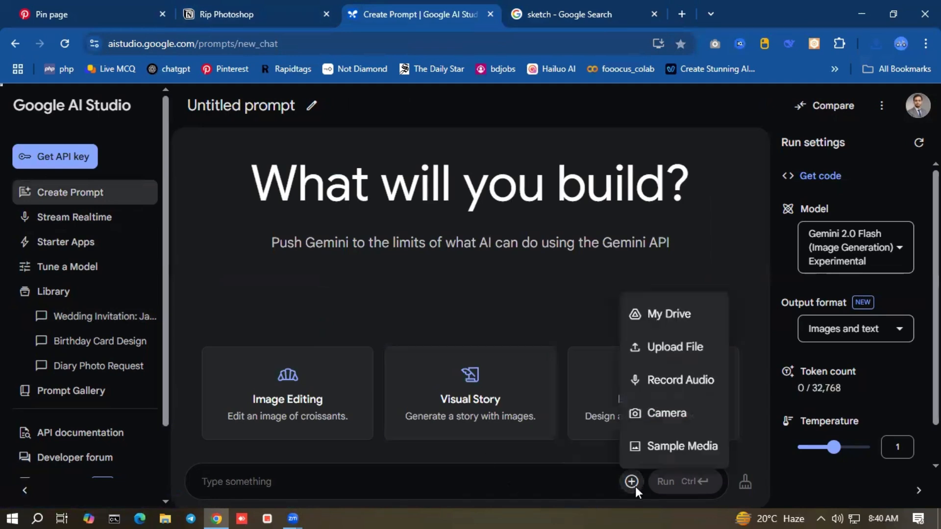
left_click(625, 352)
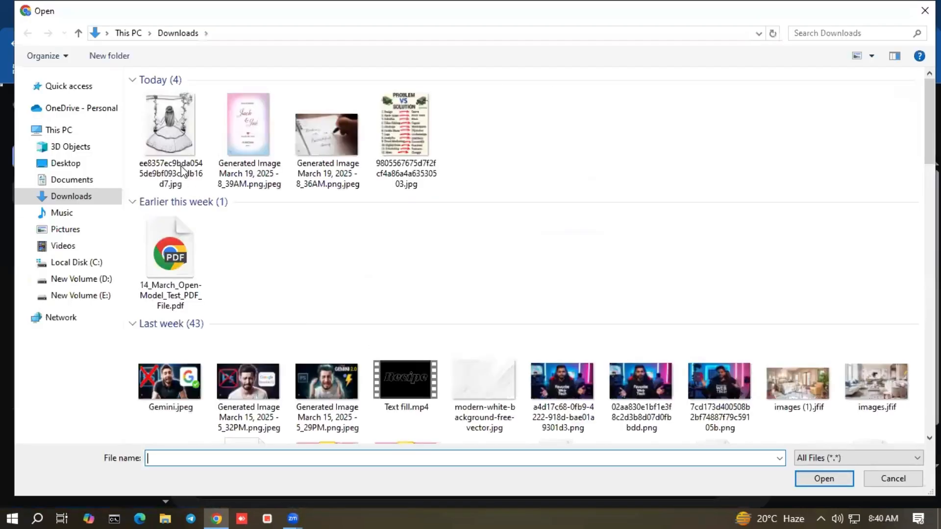
left_click(181, 171)
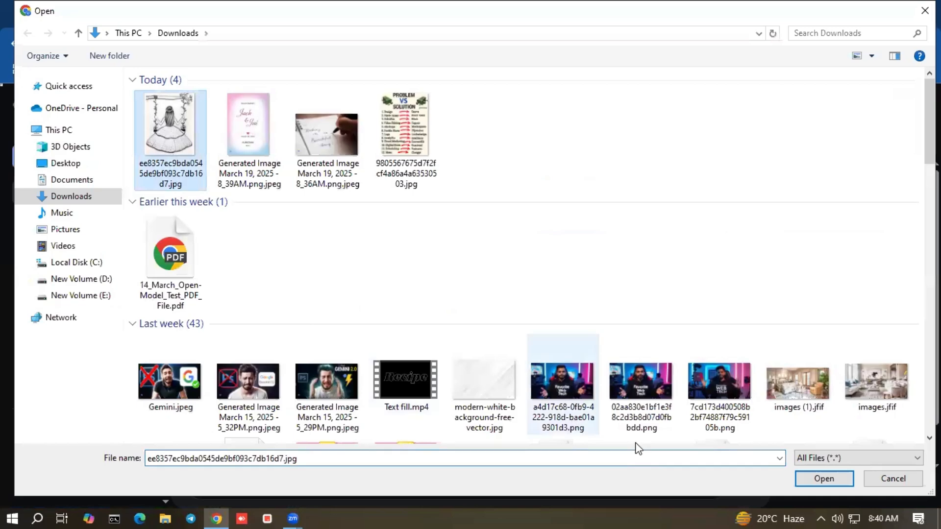
left_click(836, 478)
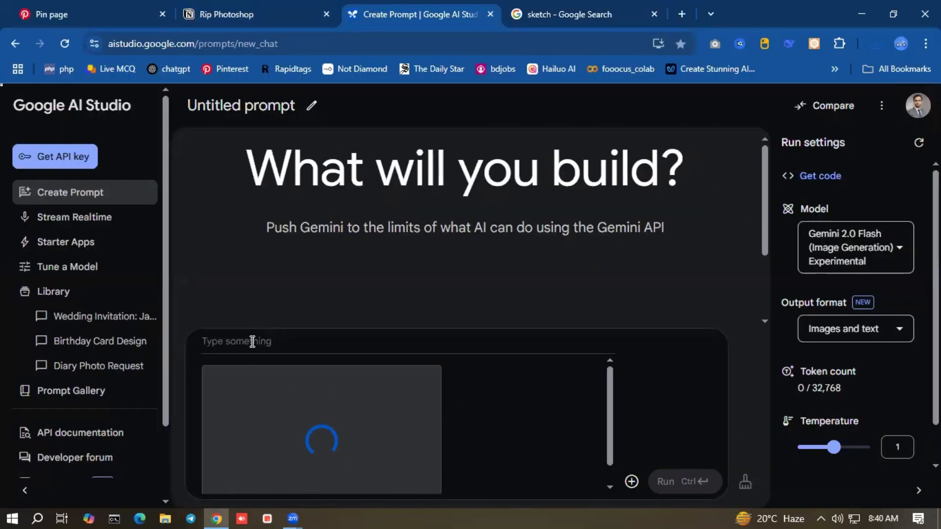
Check the line art item in the Notion list and run "Line art from the Sketch" on the uploaded swing sketch in Google AI Studio.
left_click(217, 10)
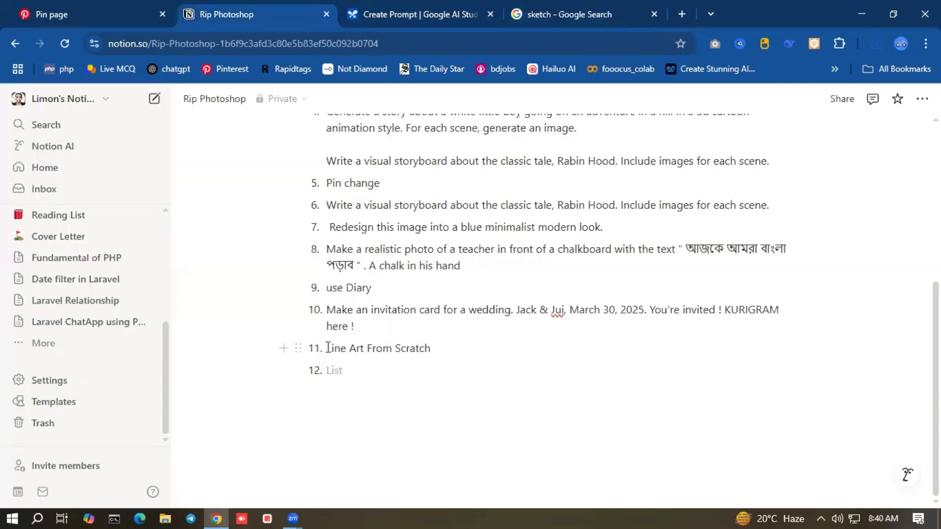
mouse_move(328, 348)
left_mouse_down()
mouse_move(429, 351)
mouse_move(333, 349)
left_mouse_up()
left_click(394, 14)
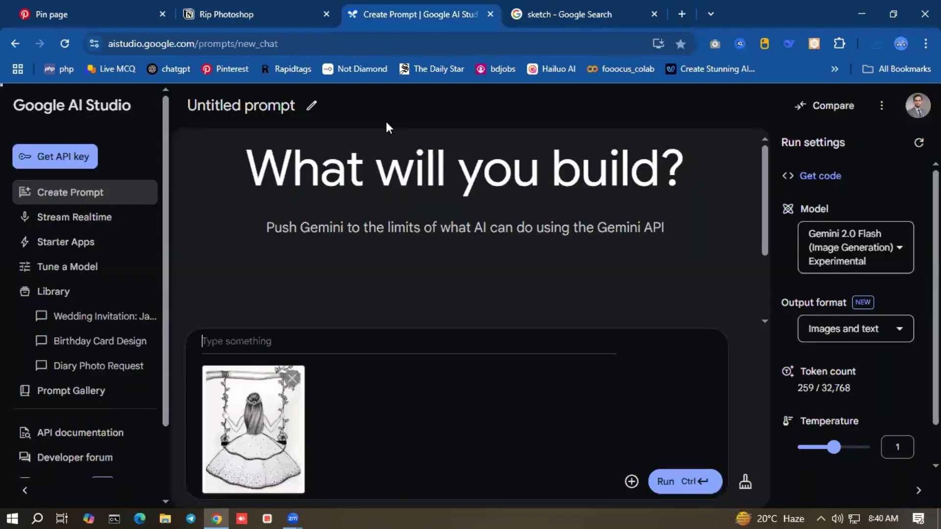
type("Line")
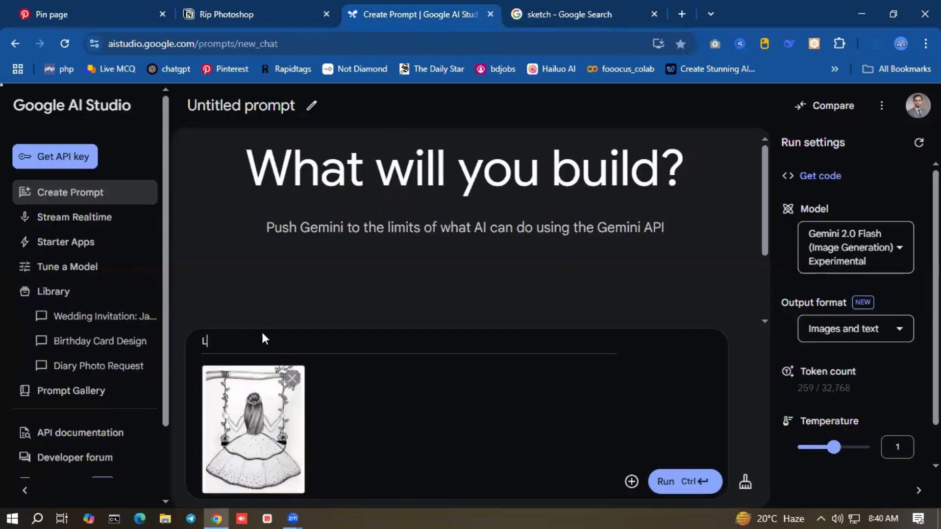
key("BackSpace")
key("BackSpace")
key("BackSpace")
type("ine art from the Sketch")
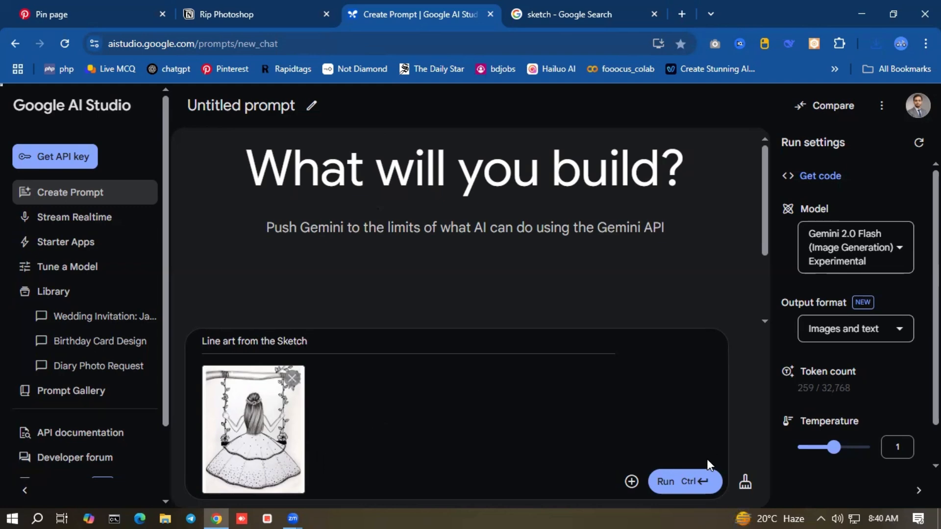
left_click(691, 480)
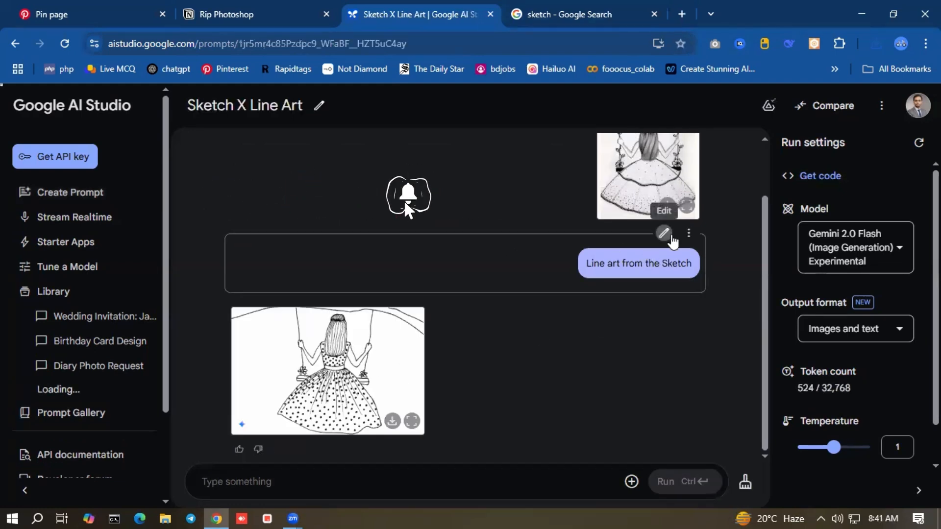
Rerun the "Line art from the Sketch" prompt and view the regenerated line art enlarged.
left_click(662, 234)
left_click(663, 234)
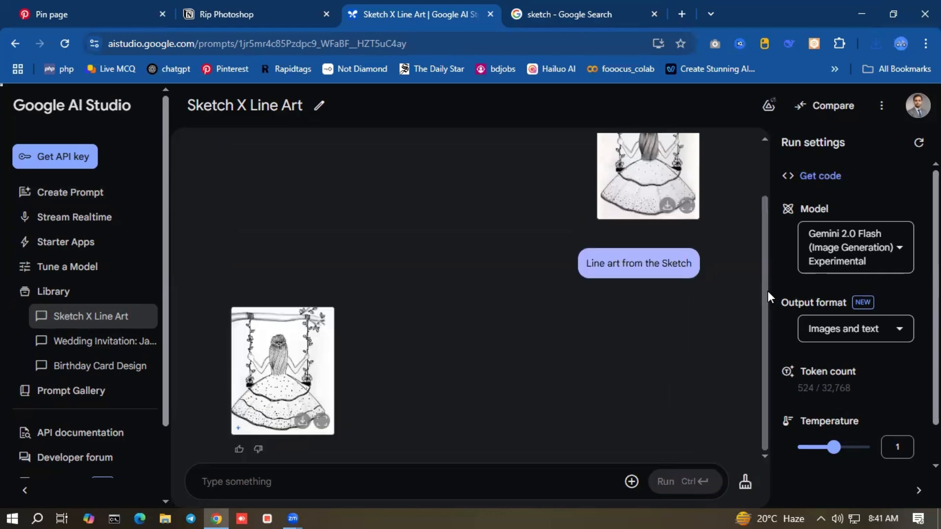
left_click(321, 420)
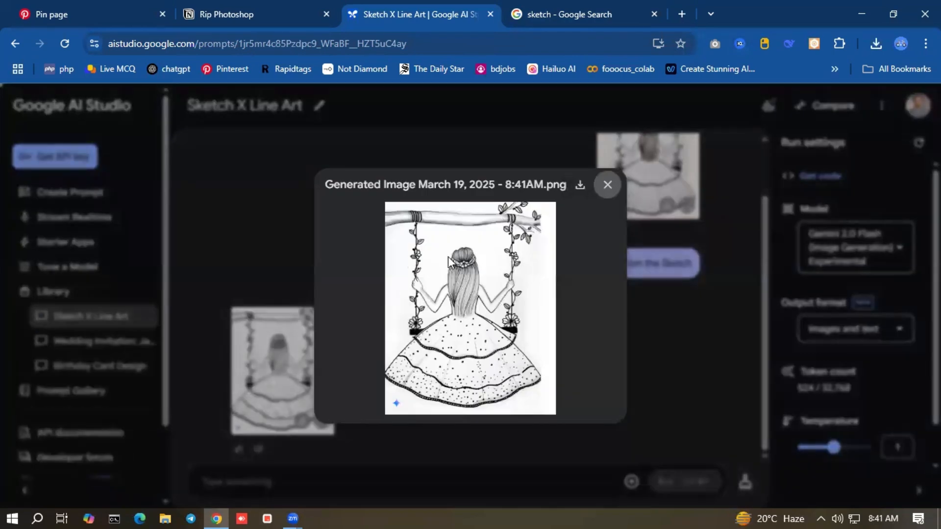
left_click(607, 185)
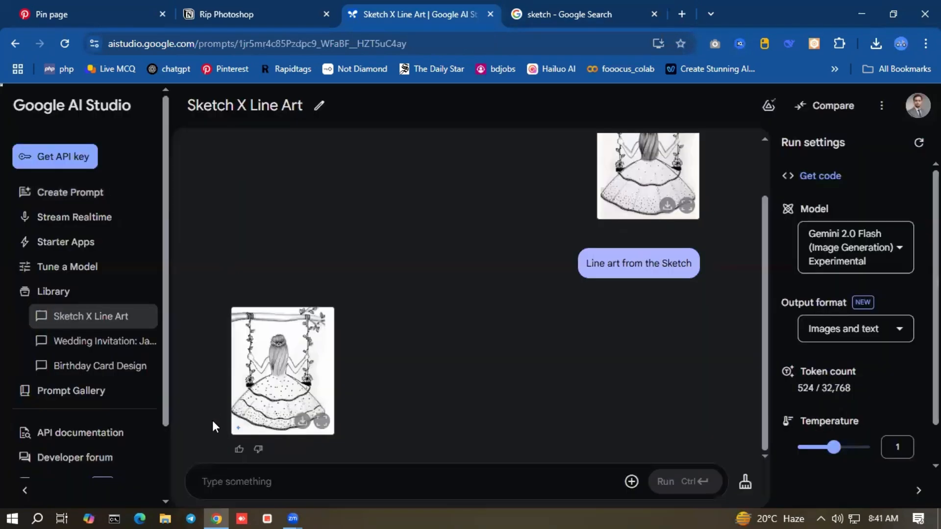
Enter the follow-up prompt "Make it nice colorize", correcting the spelling of the last word, and run it.
left_click(276, 479)
type("Make it nice colorise")
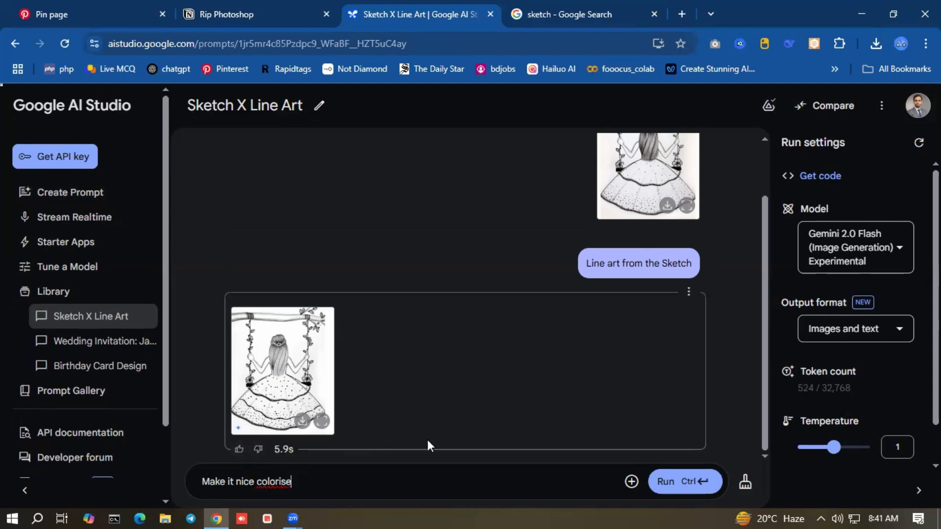
right_click(278, 481)
left_click(325, 152)
left_click(692, 486)
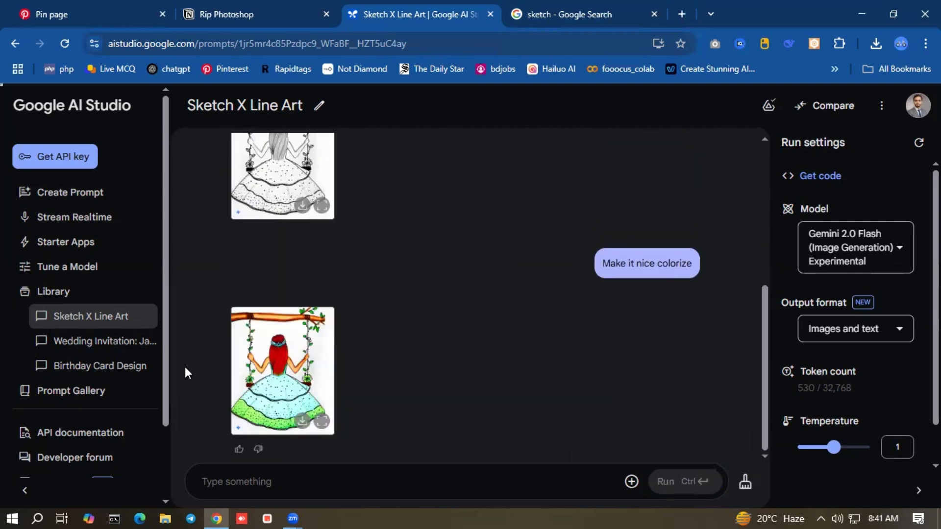
View the colorized swing image and the original uploaded sketch enlarged to compare them.
left_click(321, 421)
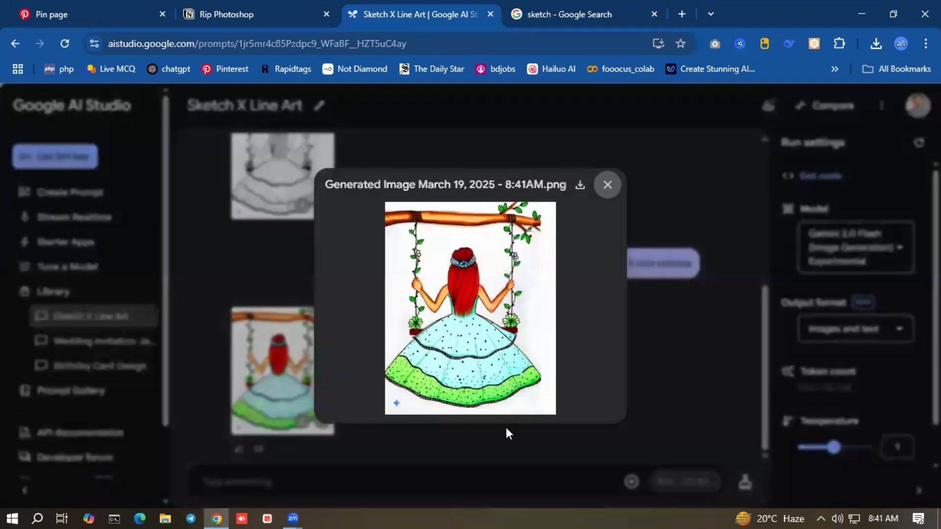
left_click(608, 185)
scroll(445, 221, "up", 3)
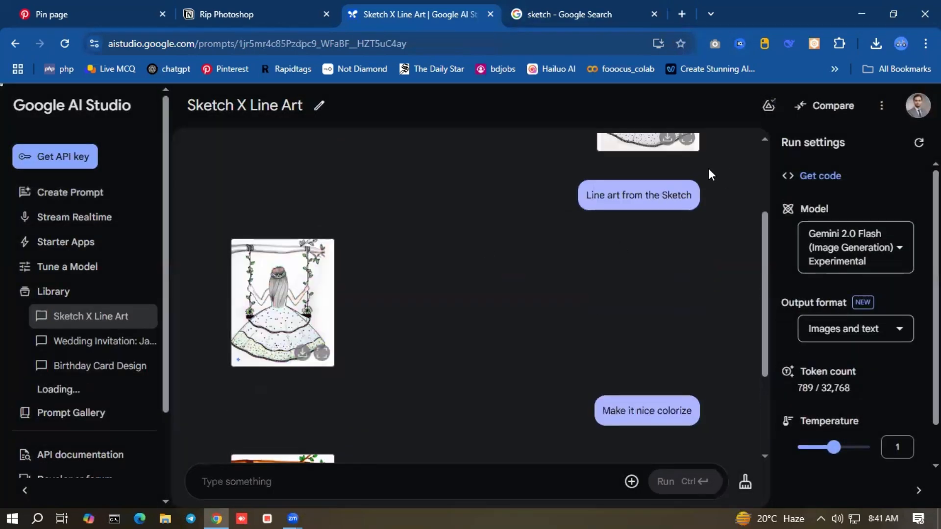
scroll(708, 169, "up", 3)
left_click(691, 268)
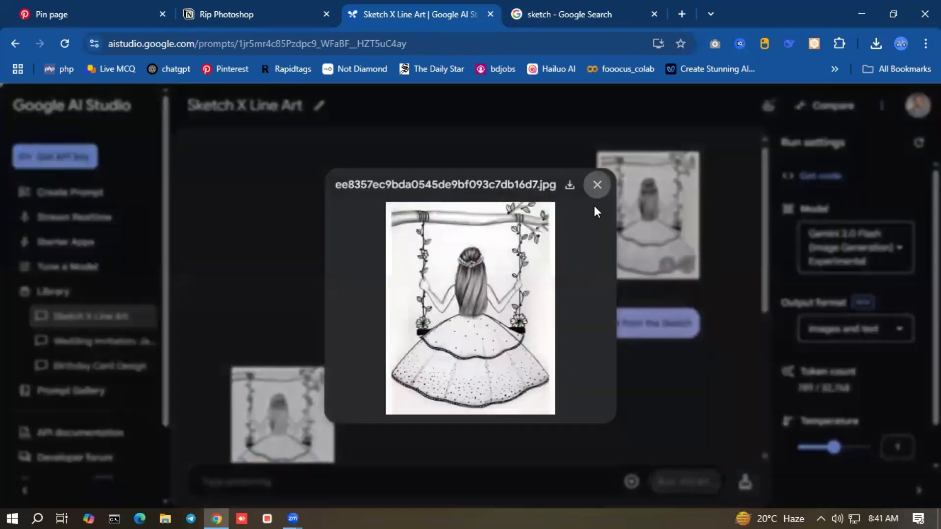
left_click(598, 187)
Rerun the "Make it nice colorize" prompt and view the new colorized image enlarged.
scroll(570, 299, "down", 5)
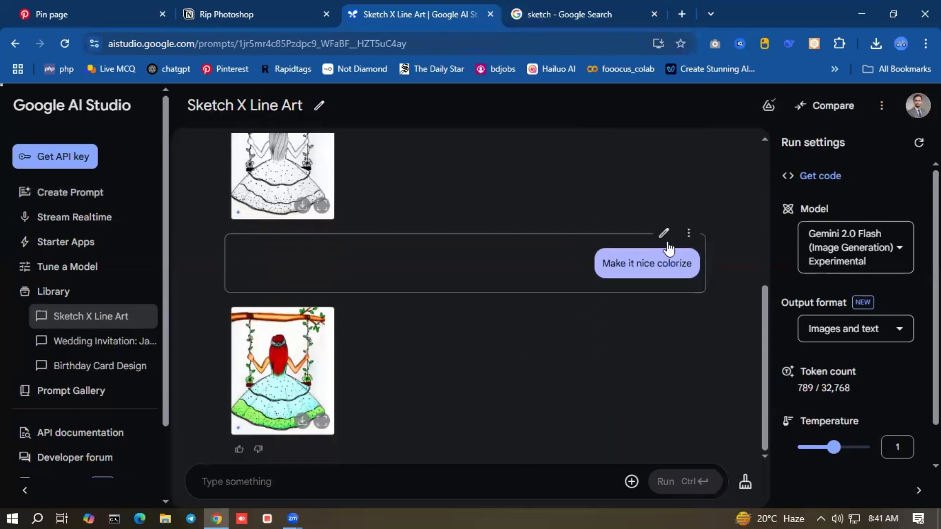
left_click(664, 236)
left_click(664, 235)
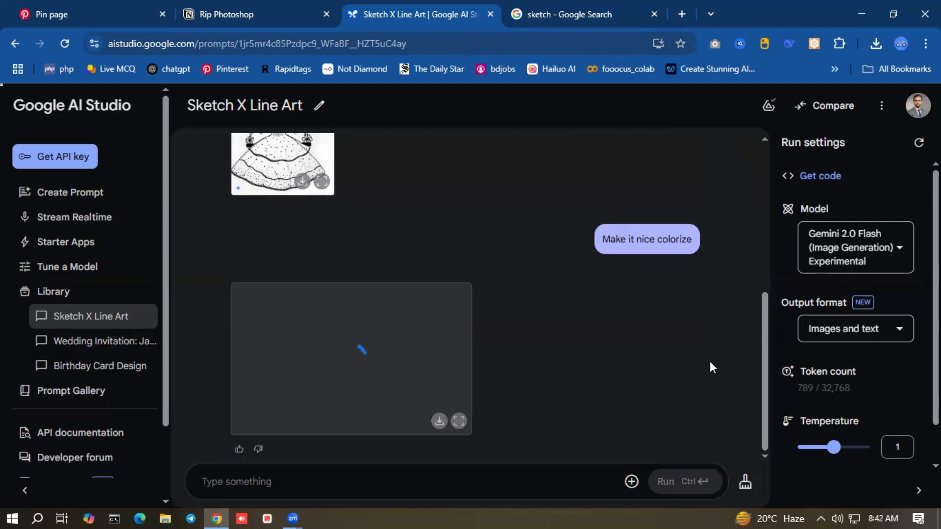
left_click(323, 423)
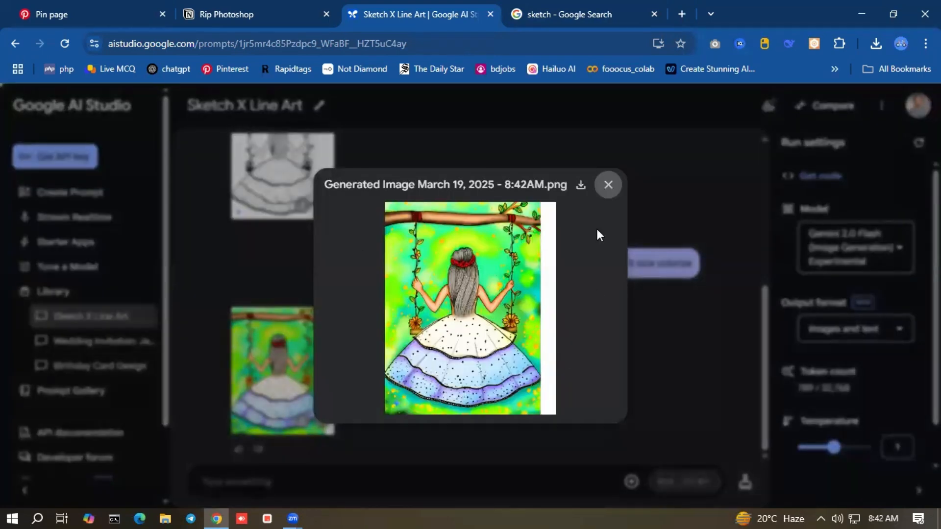
left_click(607, 191)
Compare the original swing sketch, the line art and the regenerated colorized image, enlarging the colorized version.
scroll(646, 263, "up", 3)
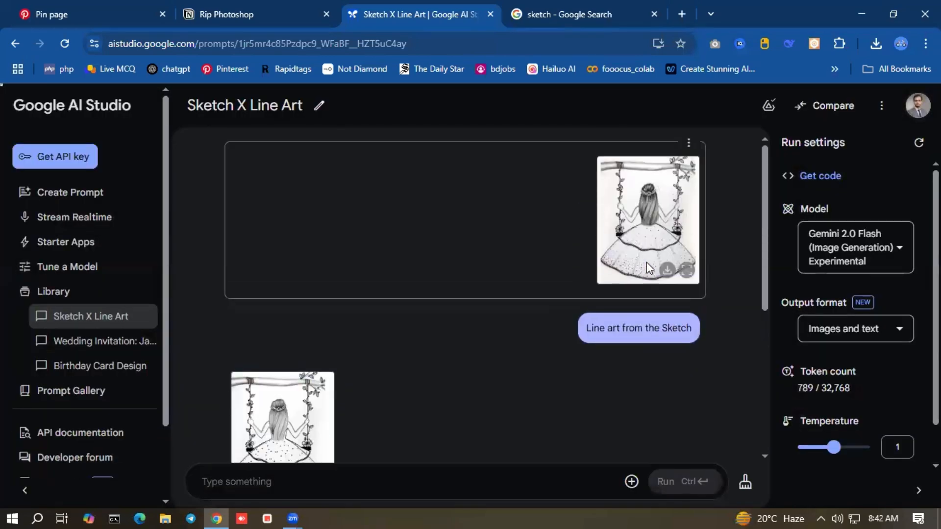
scroll(646, 263, "down", 6)
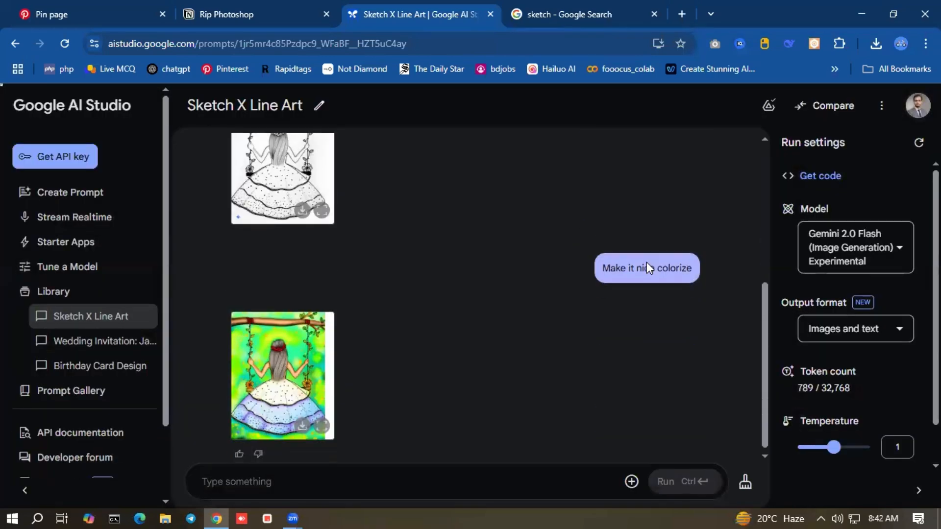
left_click(322, 420)
left_click(606, 188)
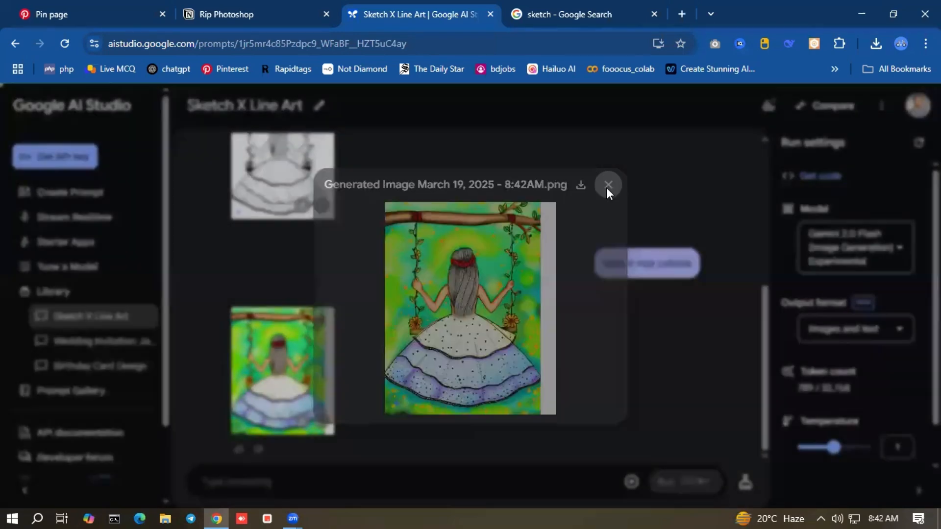
scroll(519, 237, "up", 6)
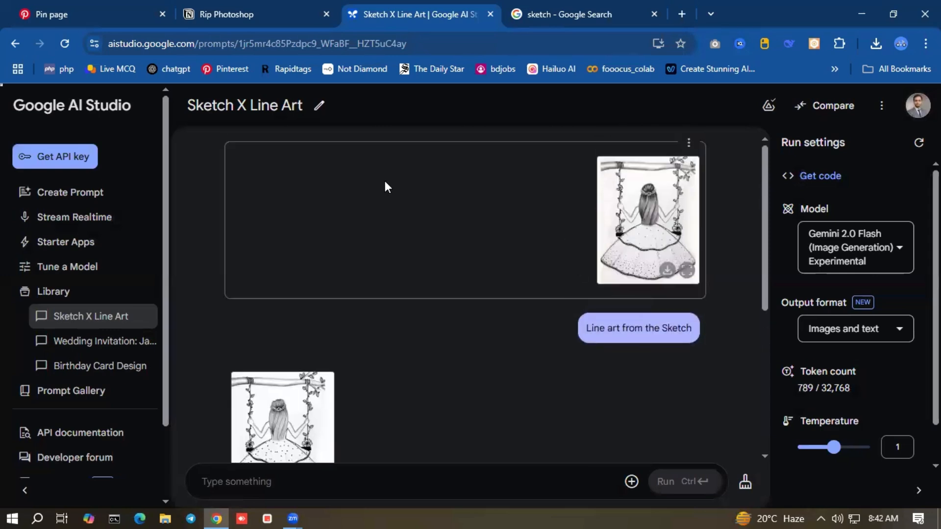
scroll(467, 281, "down", 6)
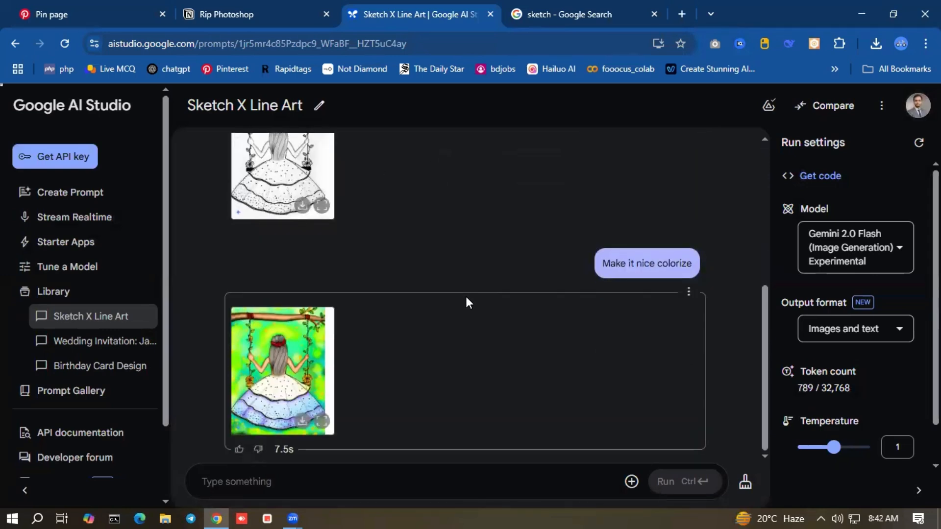
scroll(439, 196, "up", 6)
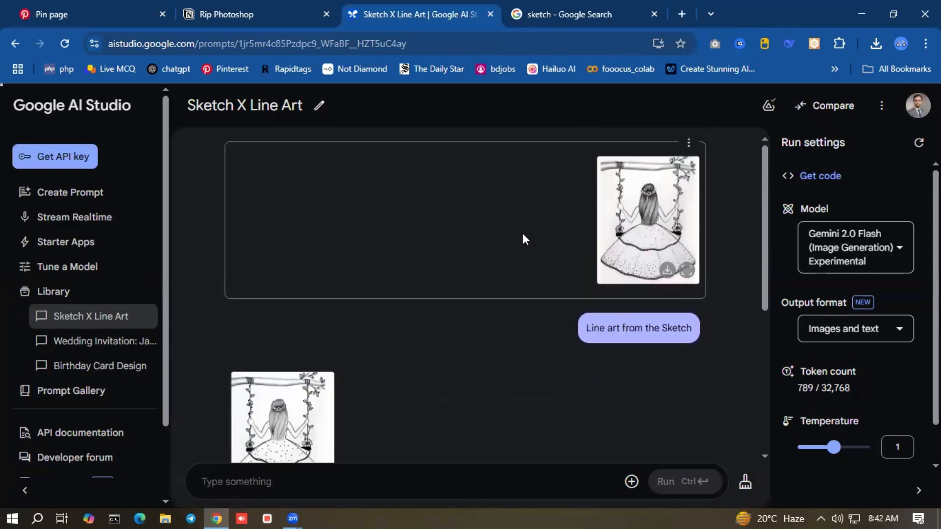
scroll(522, 233, "down", 6)
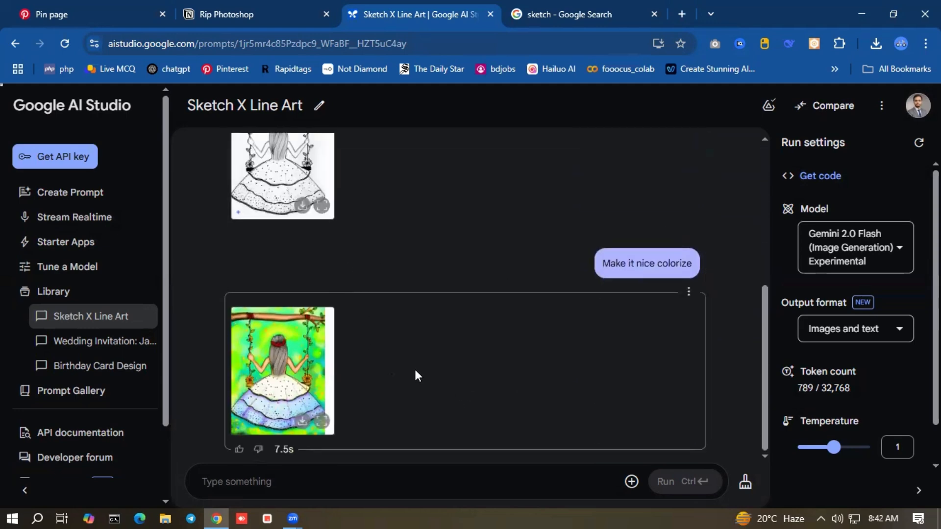
scroll(390, 167, "up", 6)
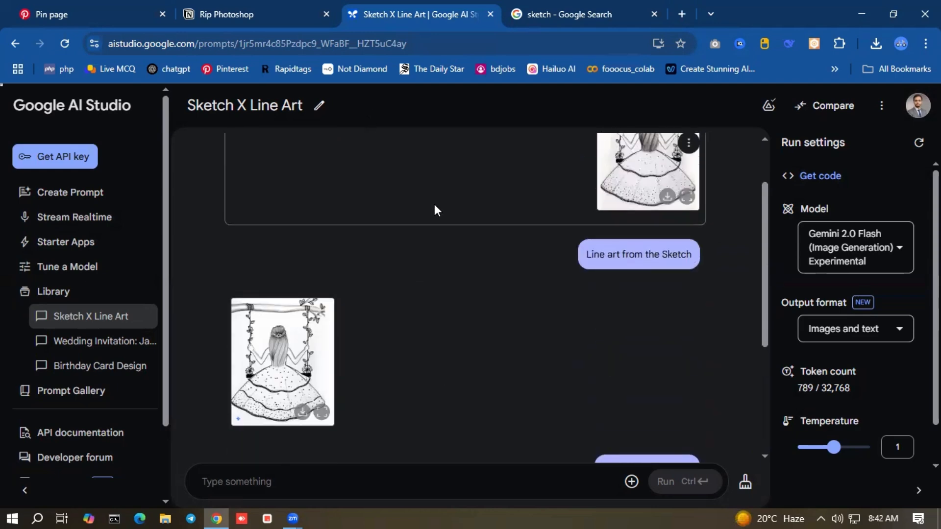